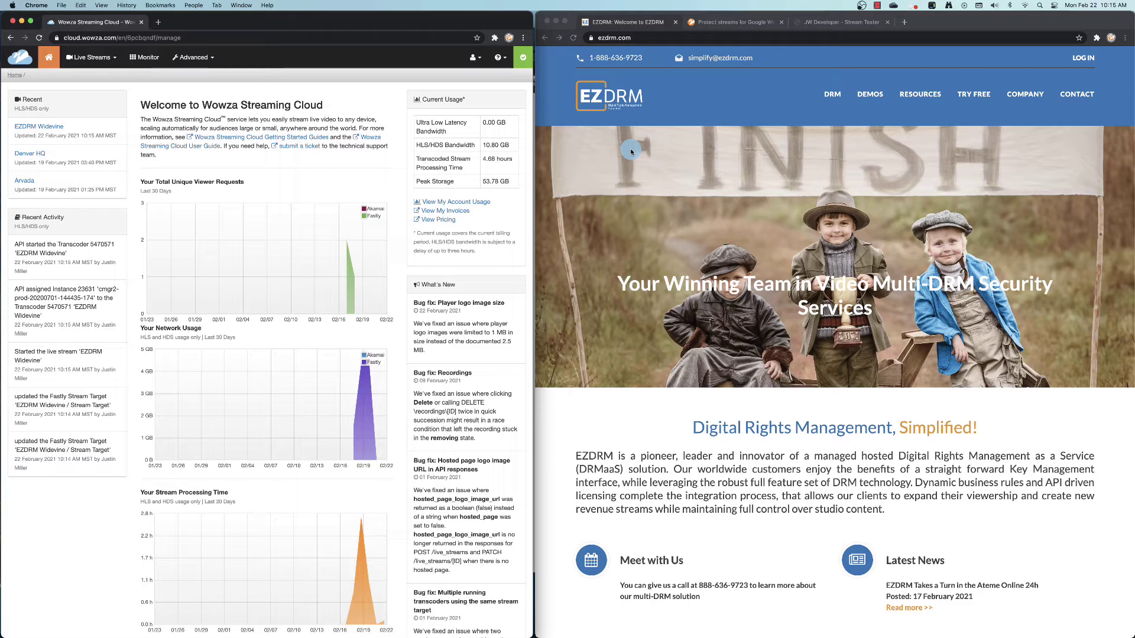
# Show the Wowza Widevine protection guide in the right window and open the Brackets notes file.
pyautogui.click(754, 26)
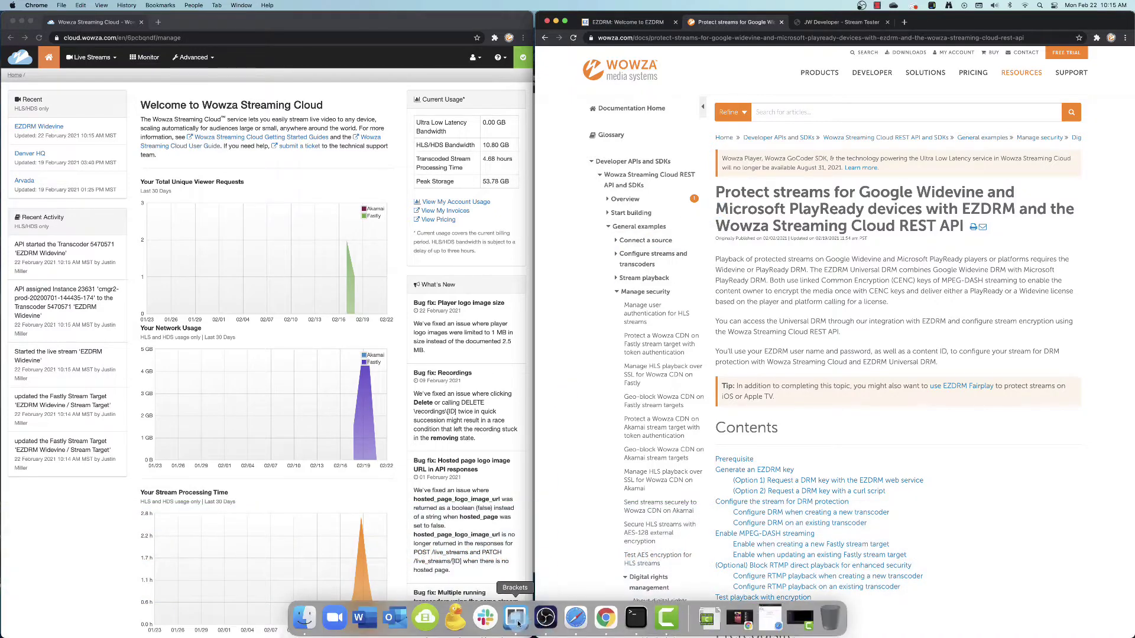
pyautogui.click(515, 629)
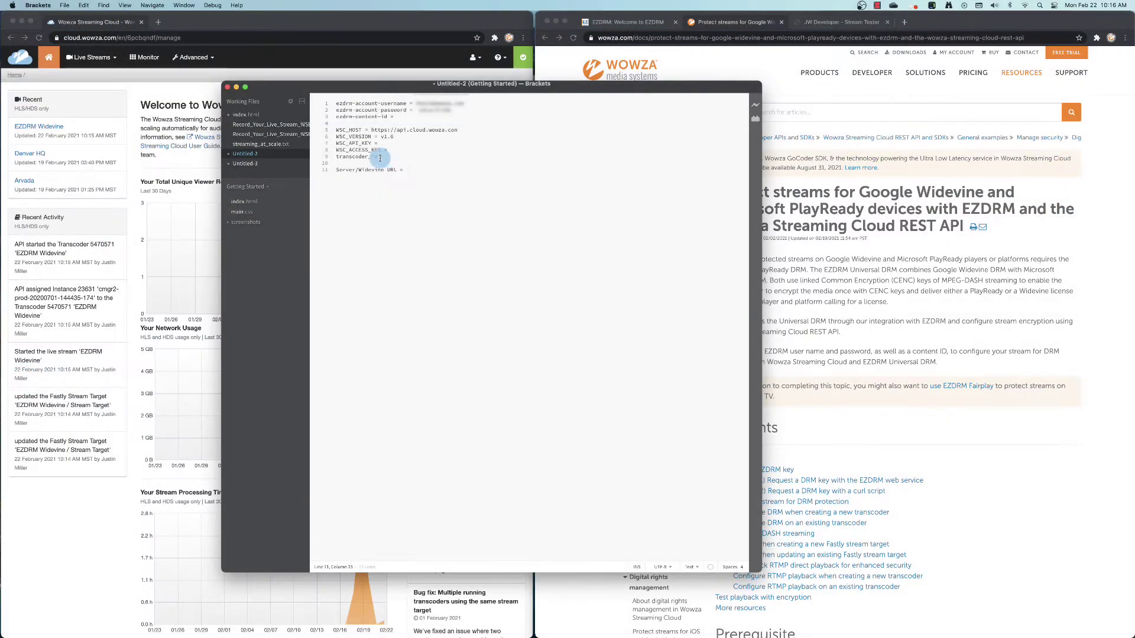
# Stop the running EZDRM Widevine live stream.
pyautogui.click(114, 63)
pyautogui.click(114, 59)
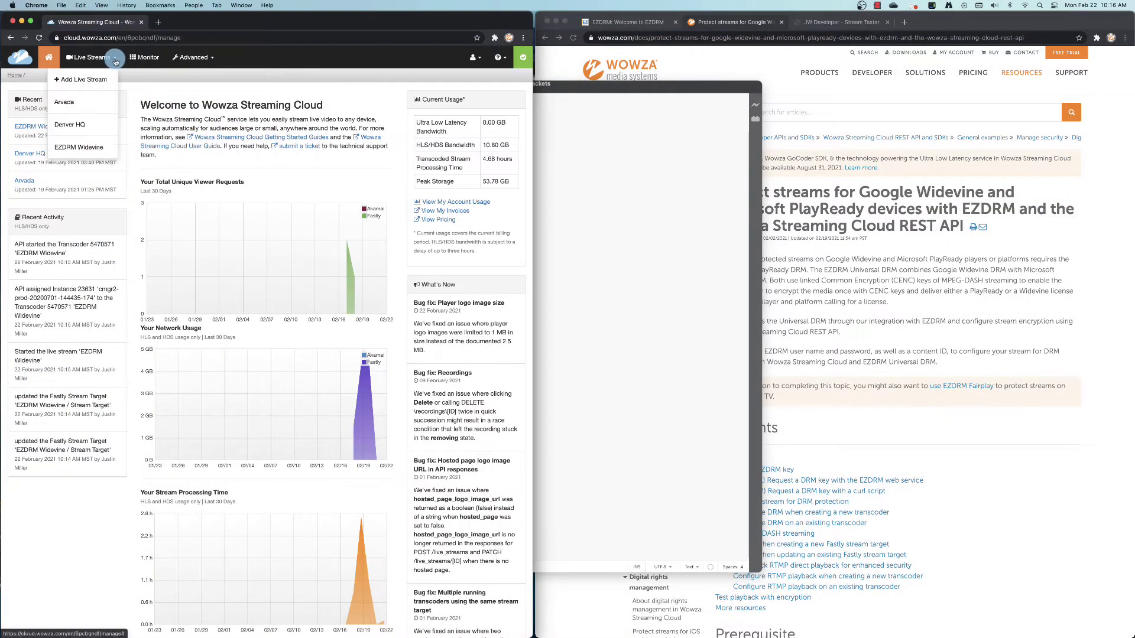
pyautogui.click(93, 143)
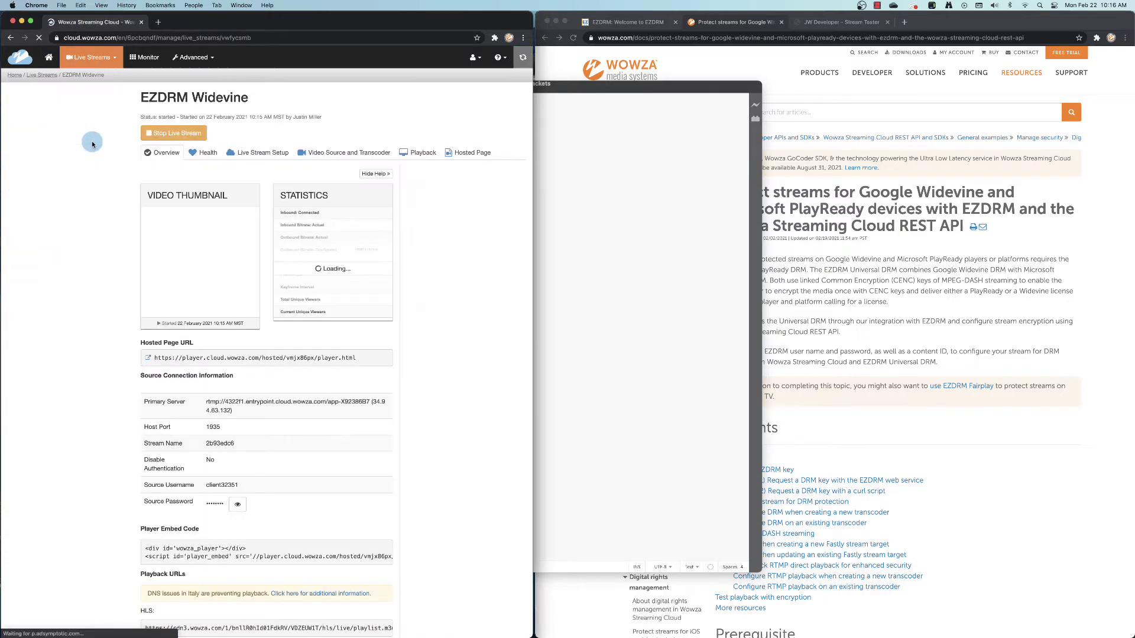
pyautogui.click(160, 132)
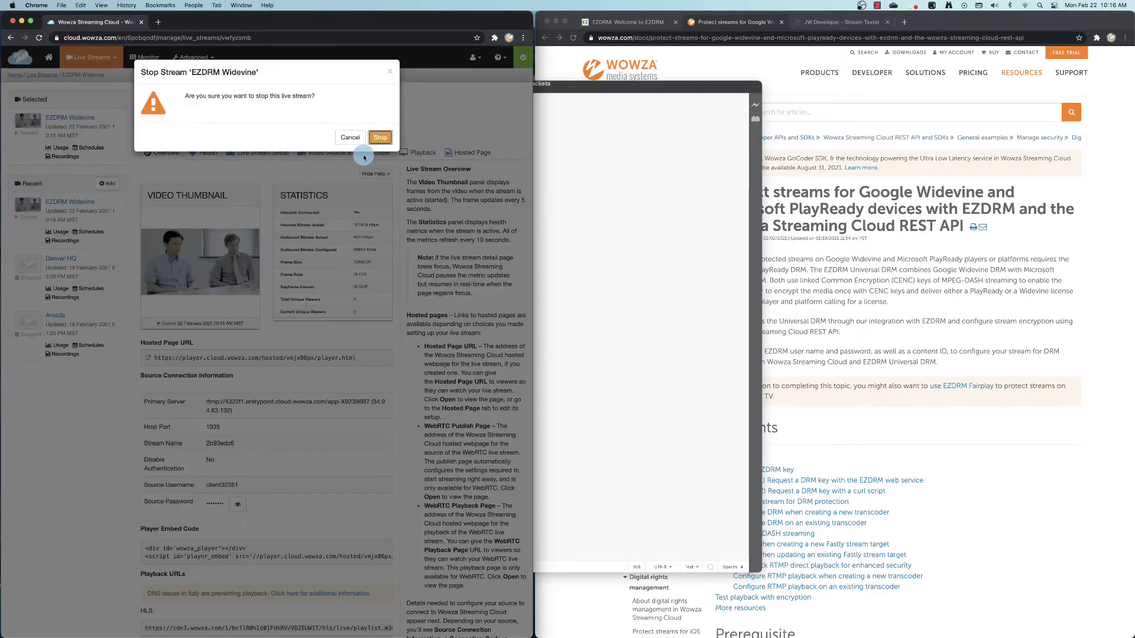
pyautogui.click(379, 137)
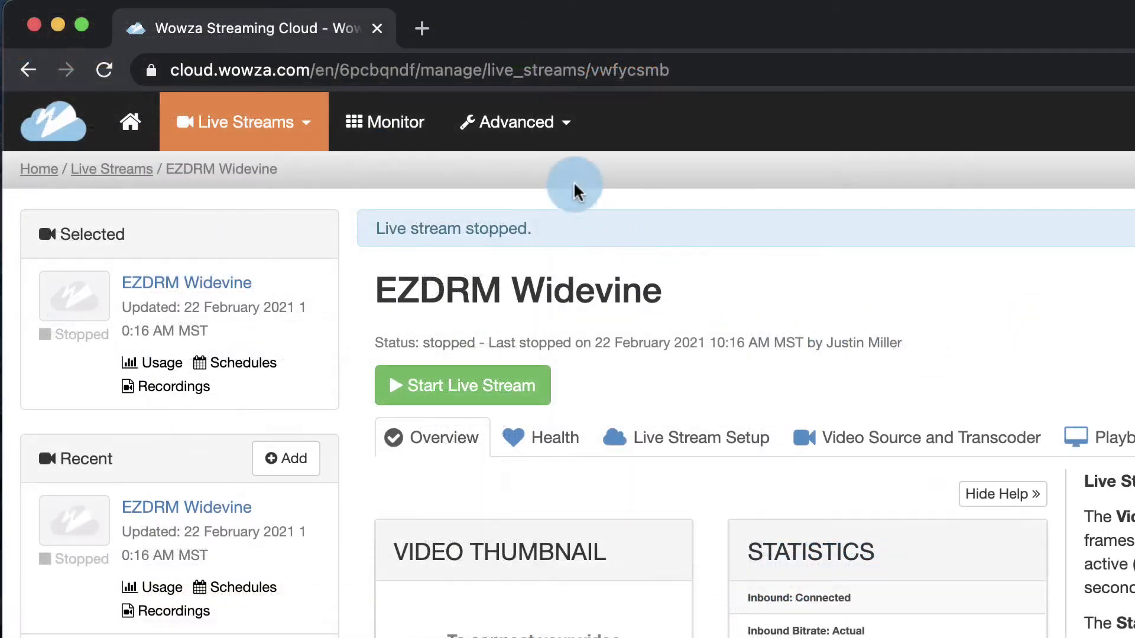
pyautogui.click(559, 124)
pyautogui.click(560, 178)
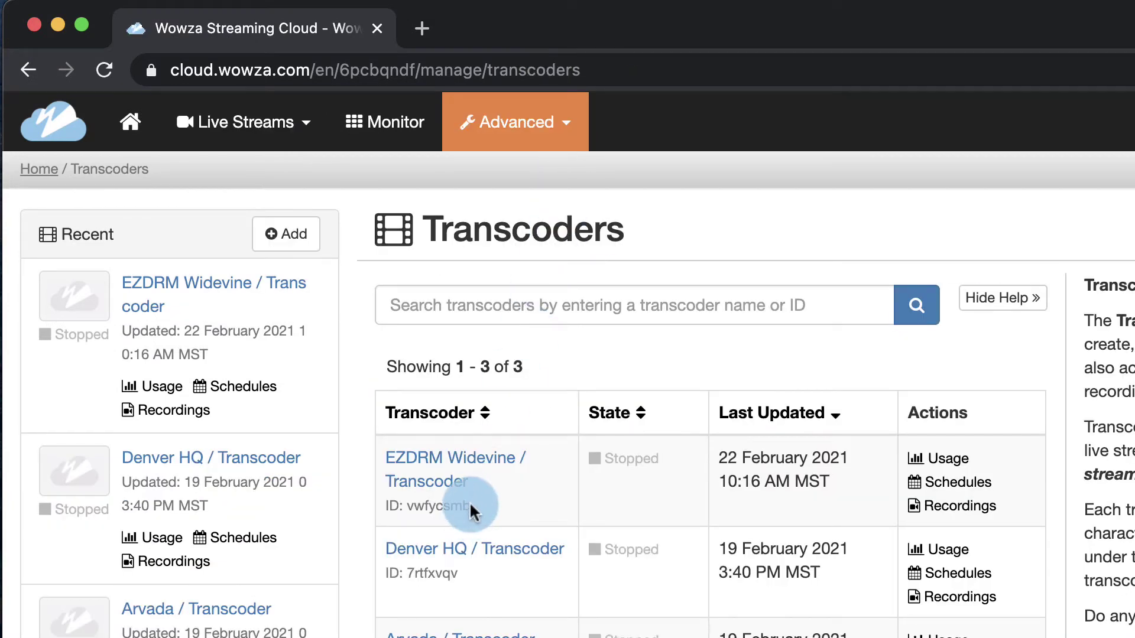
pyautogui.moveTo(469, 503); pyautogui.dragTo(407, 506)
pyautogui.press('super+c')
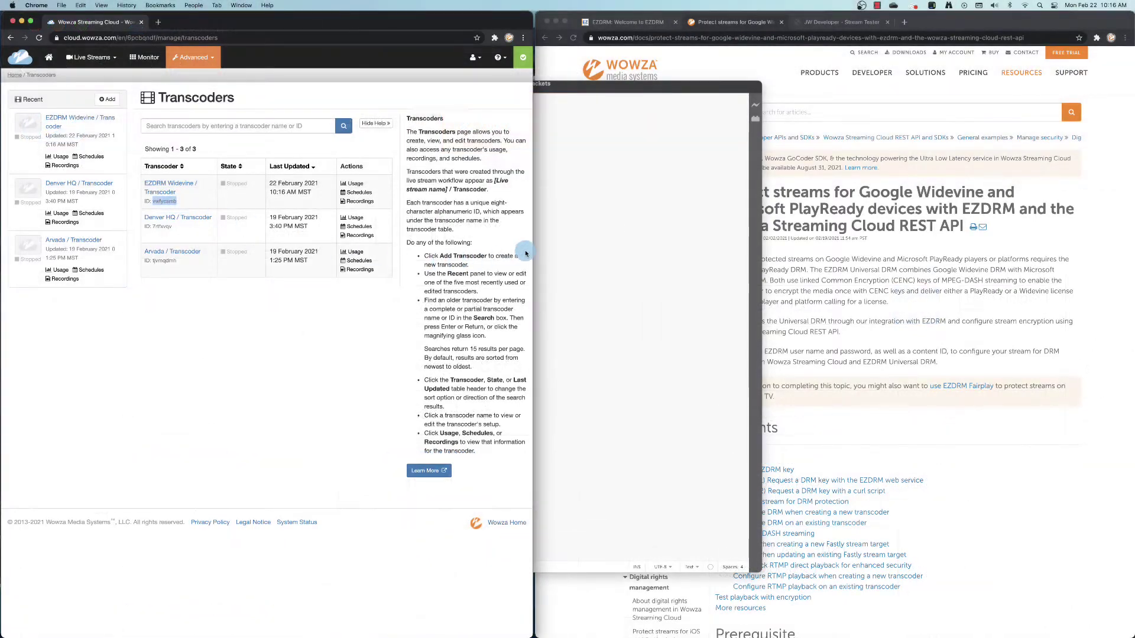
pyautogui.click(565, 239)
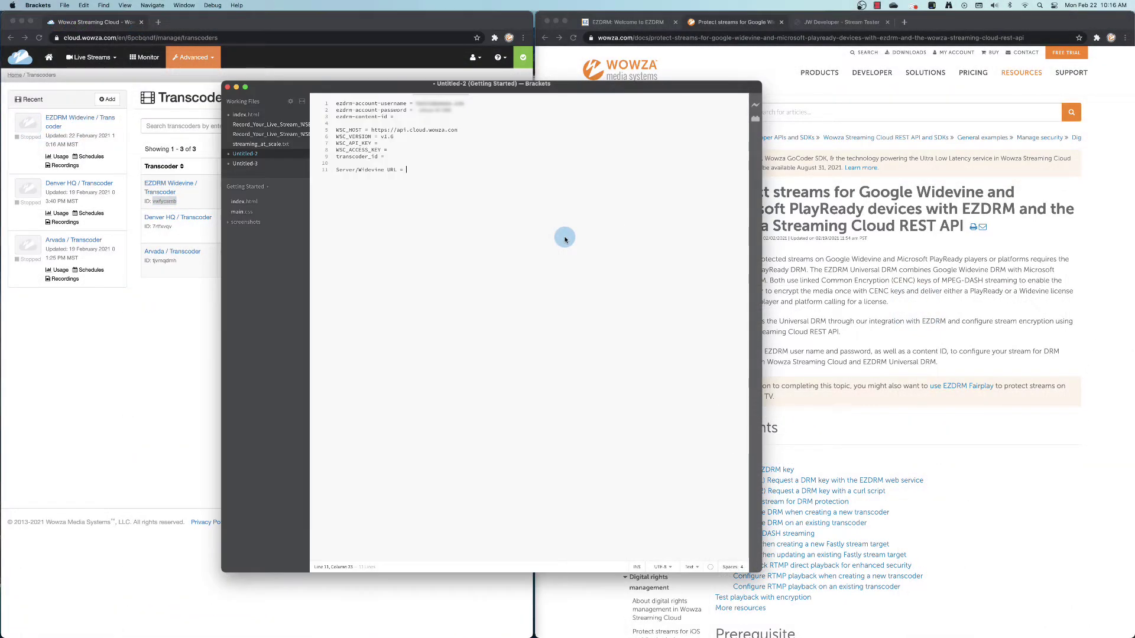
pyautogui.click(398, 157)
pyautogui.press('super+v')
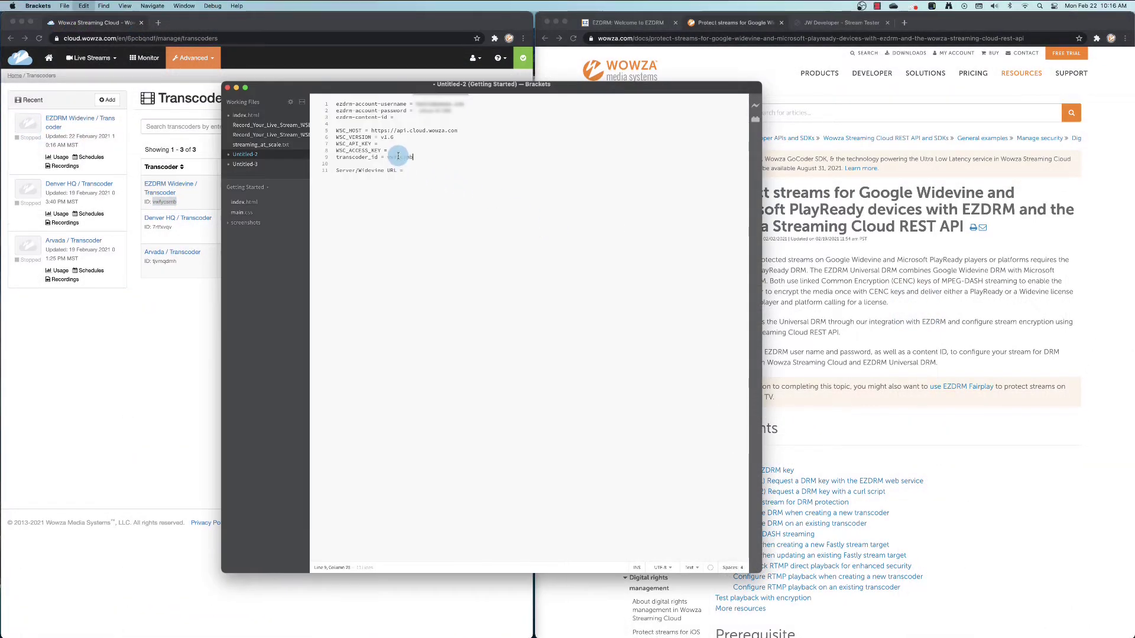
# Enable DASH delivery alongside HLS on the EZDRM Widevine / Stream Target and save it.
pyautogui.click(211, 57)
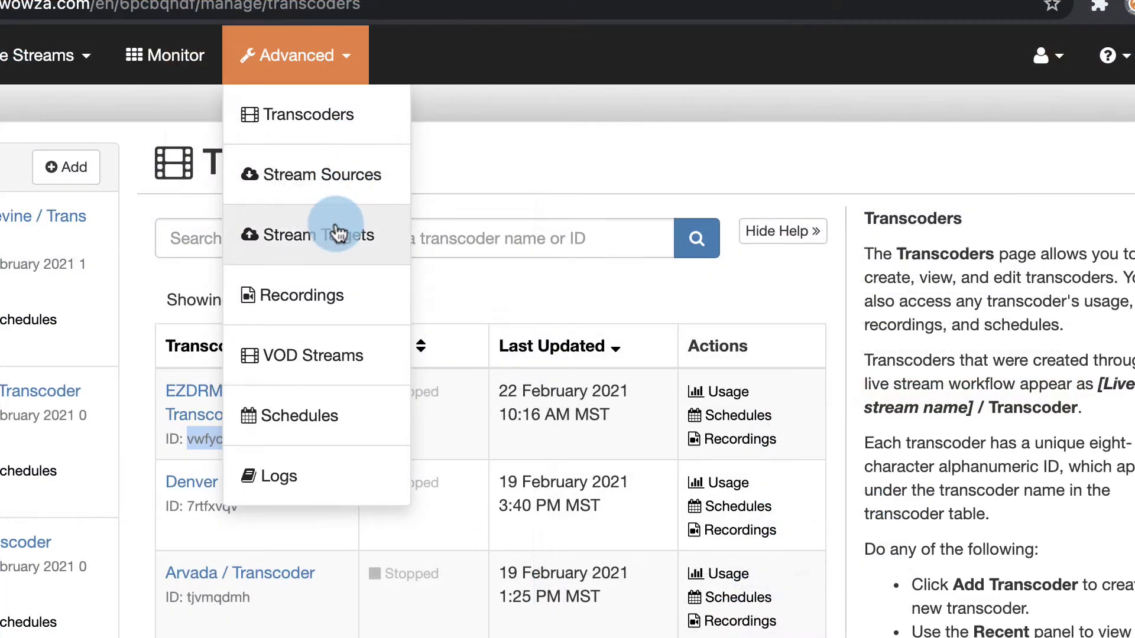
pyautogui.click(337, 233)
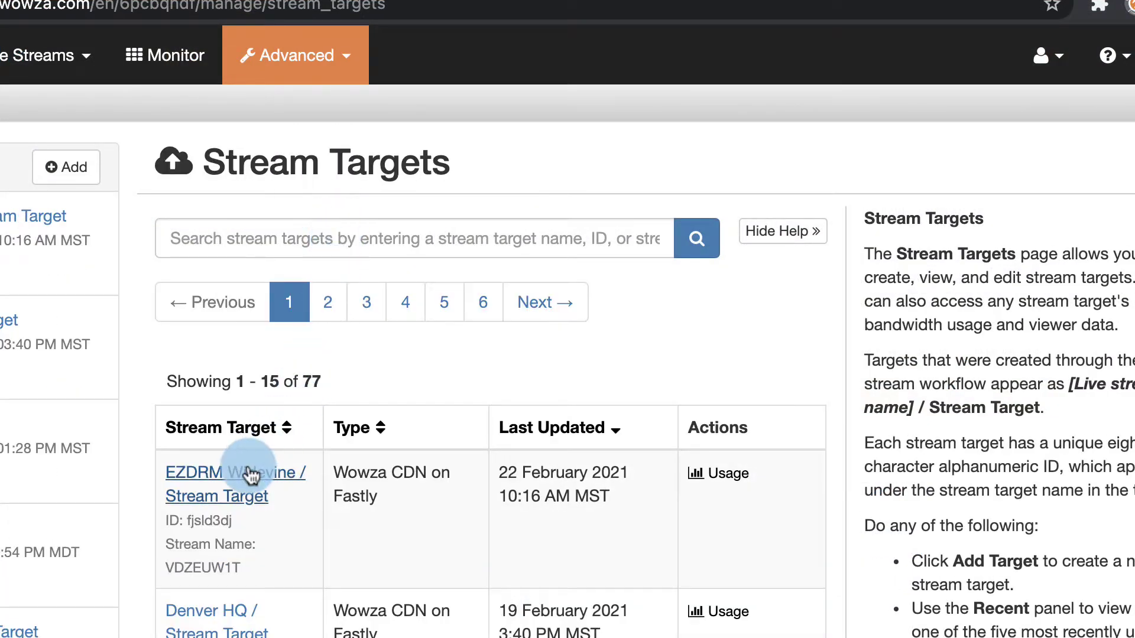
pyautogui.click(251, 474)
pyautogui.click(214, 337)
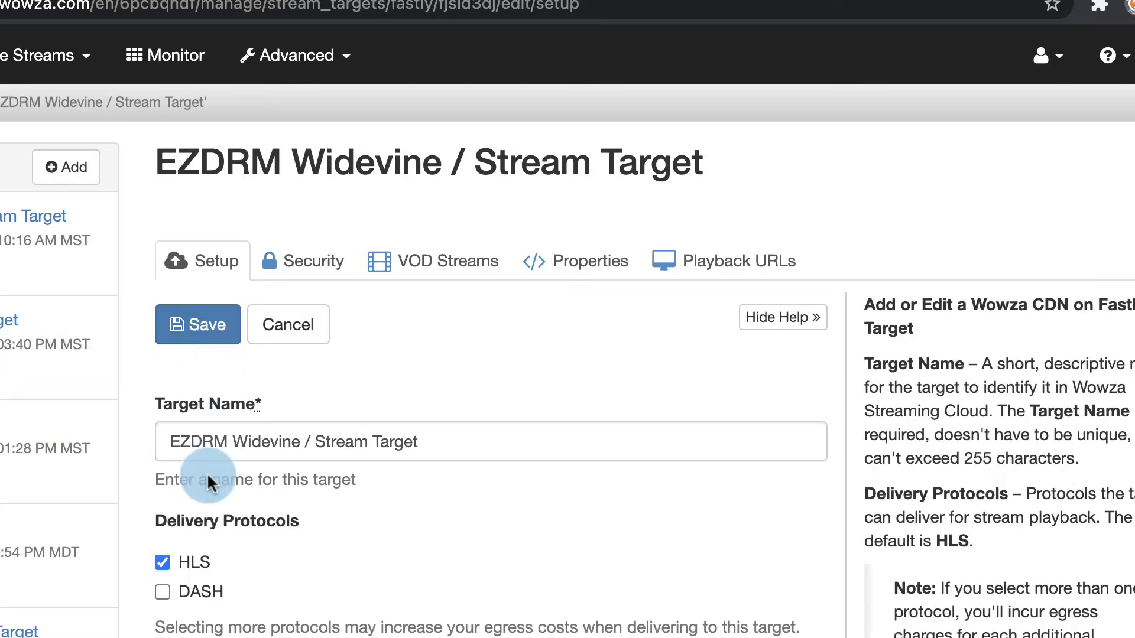
pyautogui.click(164, 591)
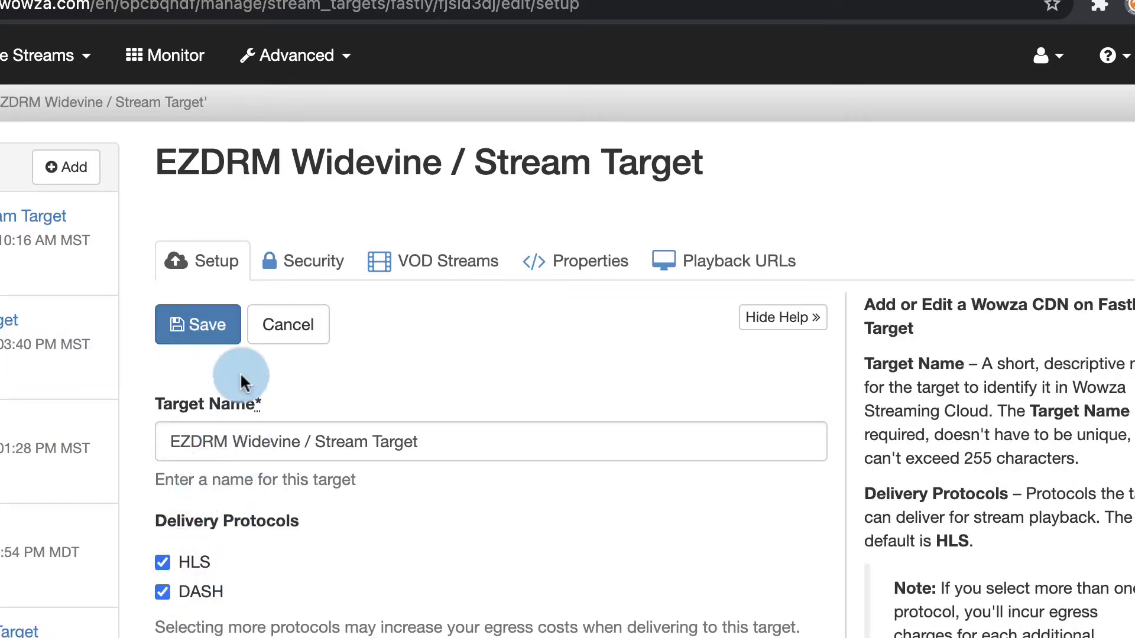
pyautogui.click(214, 325)
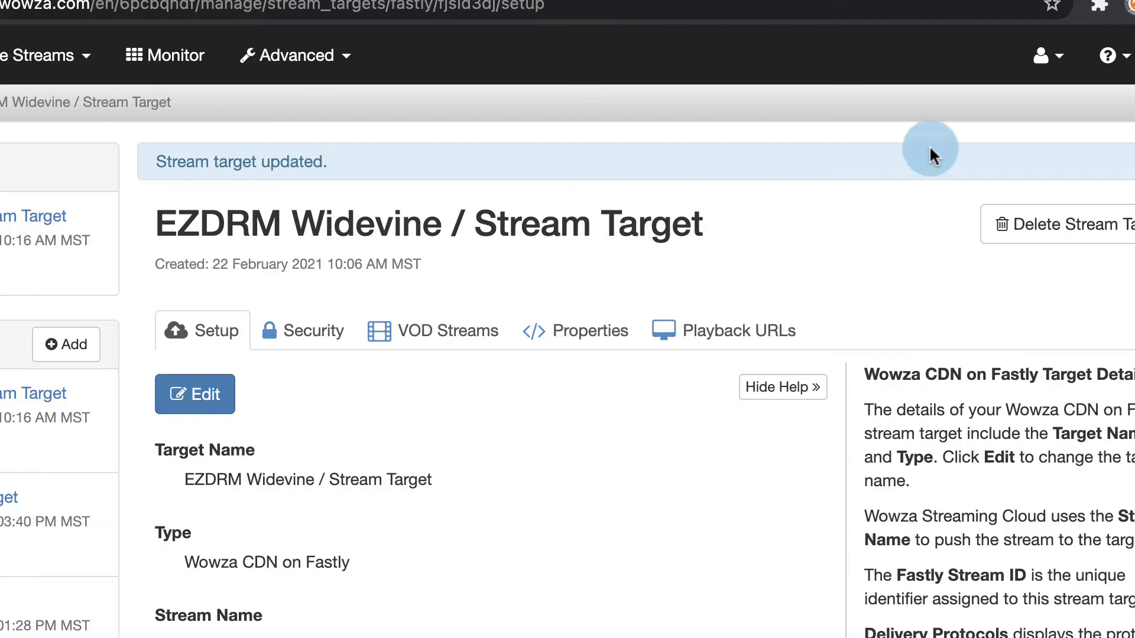
pyautogui.click(1054, 56)
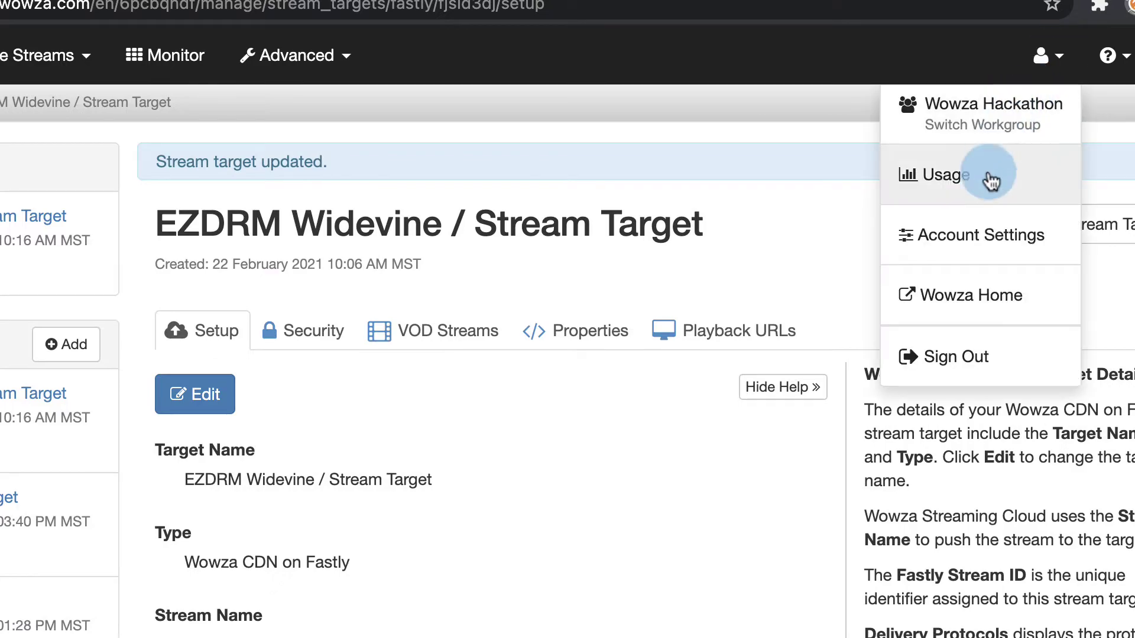
# Copy the REST API key and access key from API Access into the WSC_API_KEY and WSC_ACCESS_KEY lines.
pyautogui.click(970, 231)
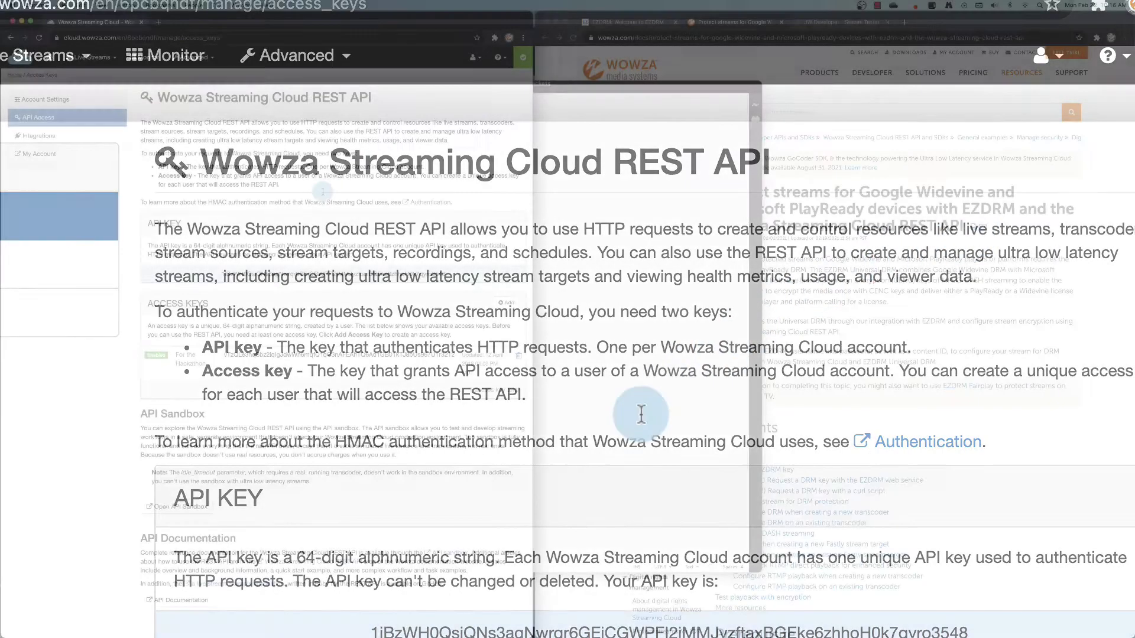
pyautogui.click(220, 272)
pyautogui.moveTo(284, 273); pyautogui.dragTo(445, 275)
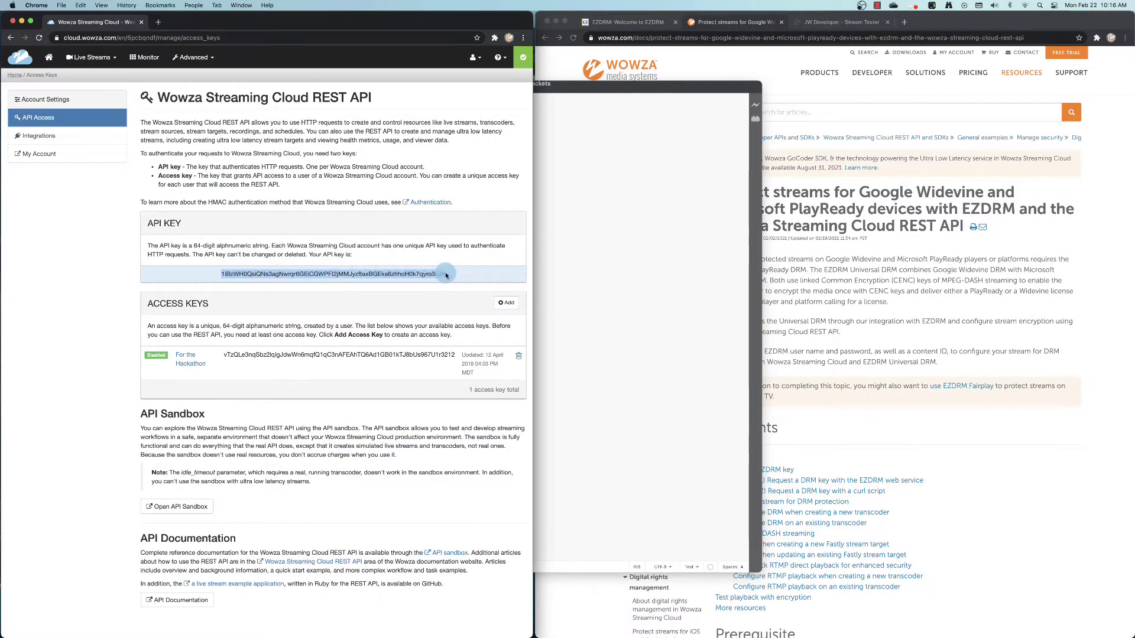
pyautogui.click(656, 254)
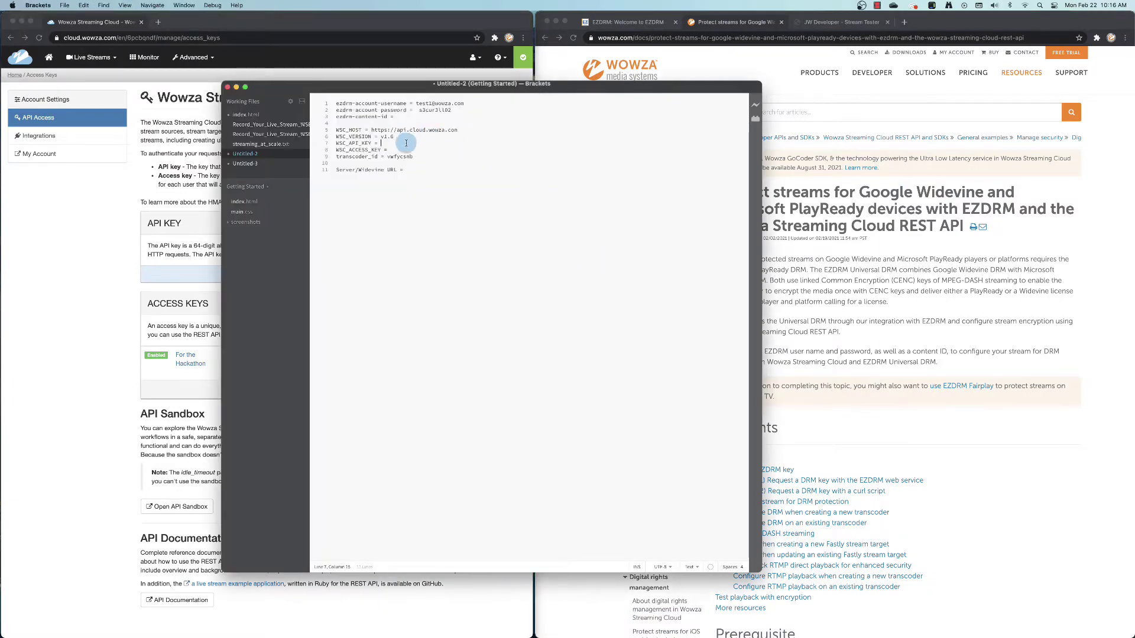
pyautogui.click(177, 221)
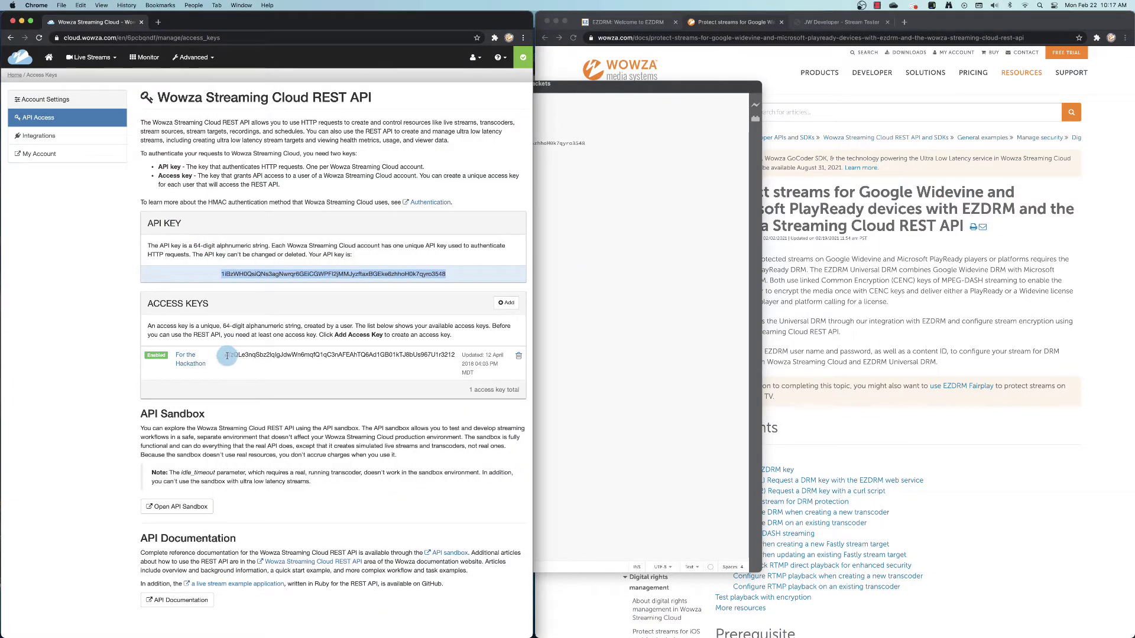
pyautogui.moveTo(226, 355); pyautogui.dragTo(428, 356)
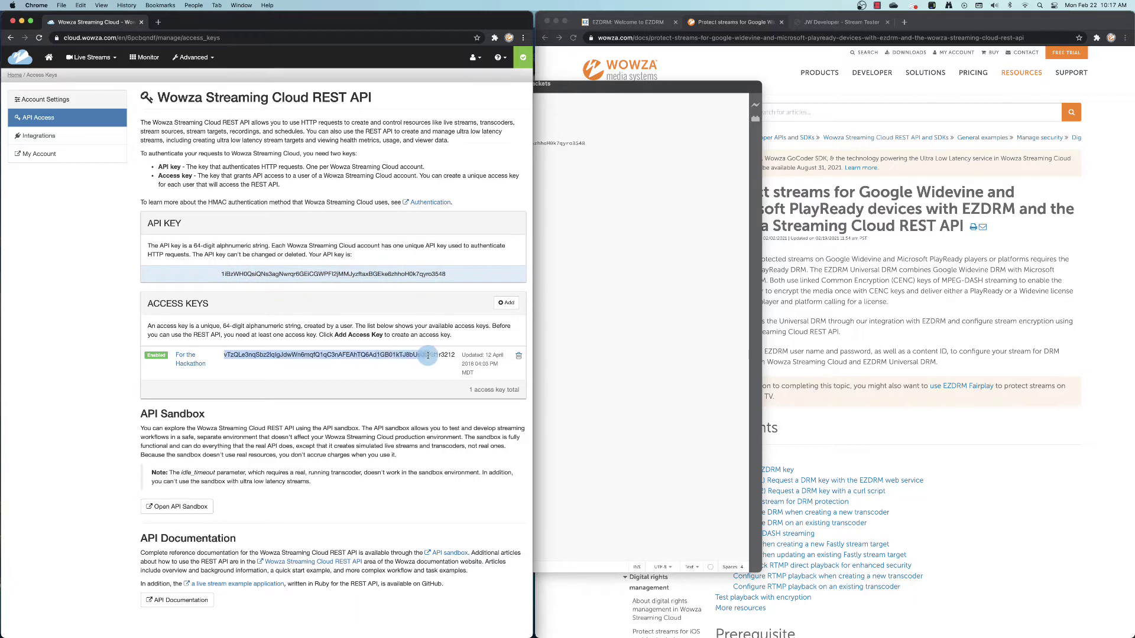
pyautogui.click(604, 287)
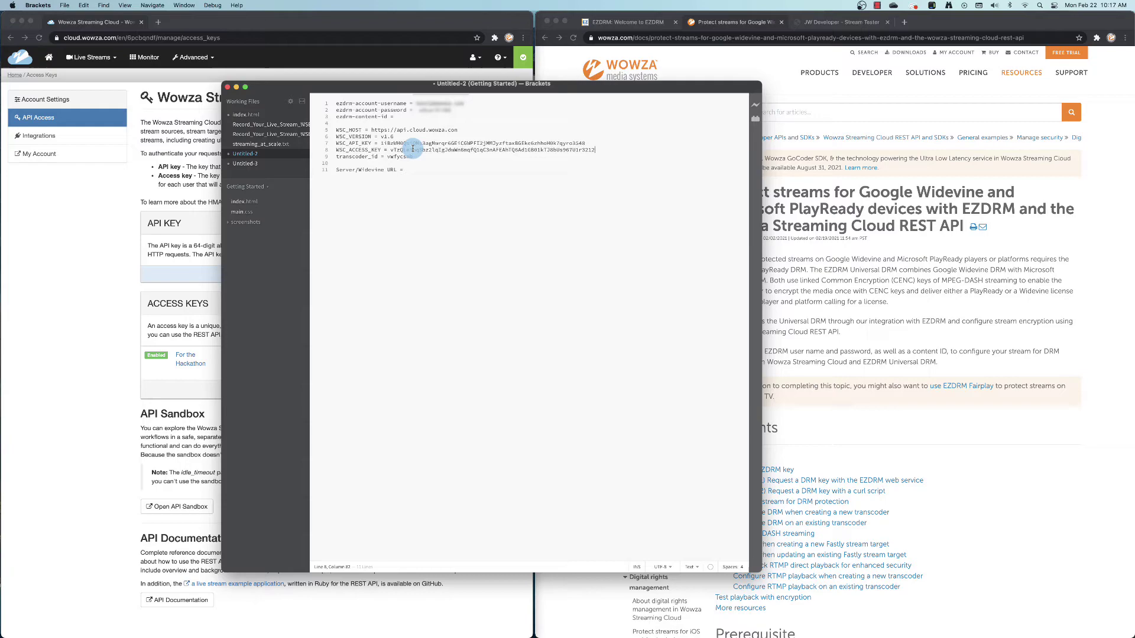
# Paste the guide's EZDRM GenerateKeys curl command below the Widevine URL line in the notes.
pyautogui.click(765, 287)
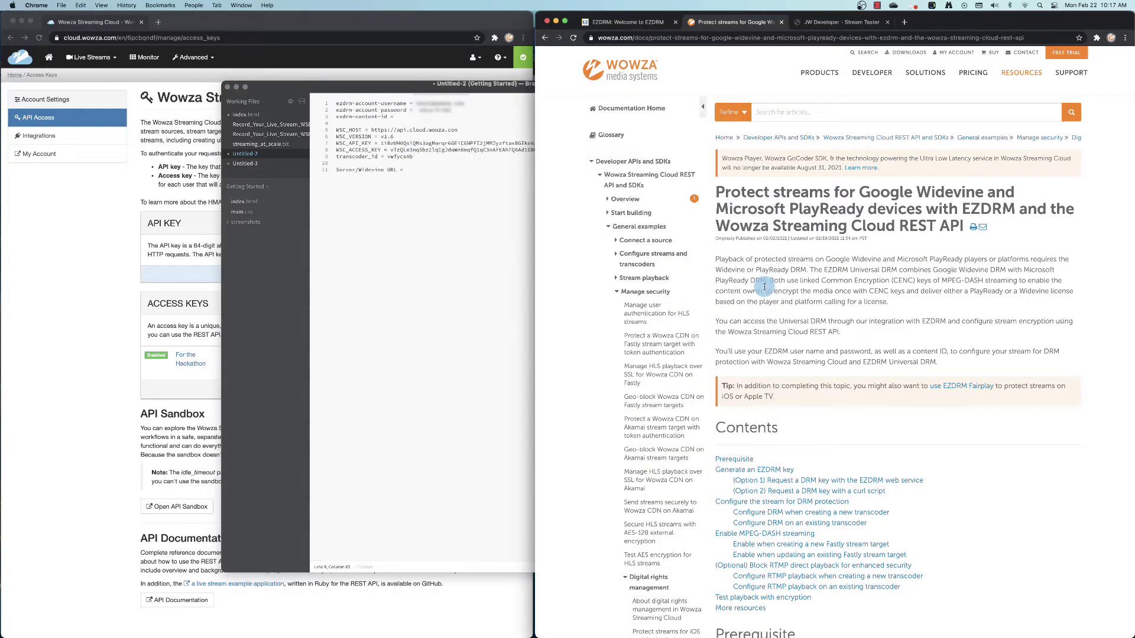
pyautogui.scroll(-20, 769, 288)
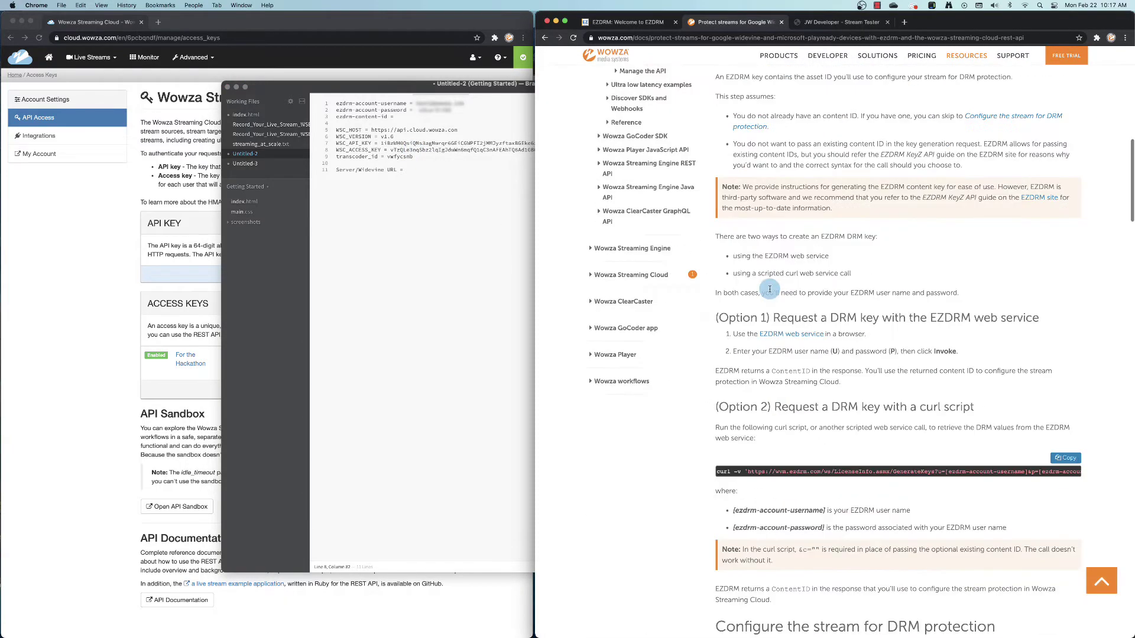
pyautogui.scroll(-2, 769, 289)
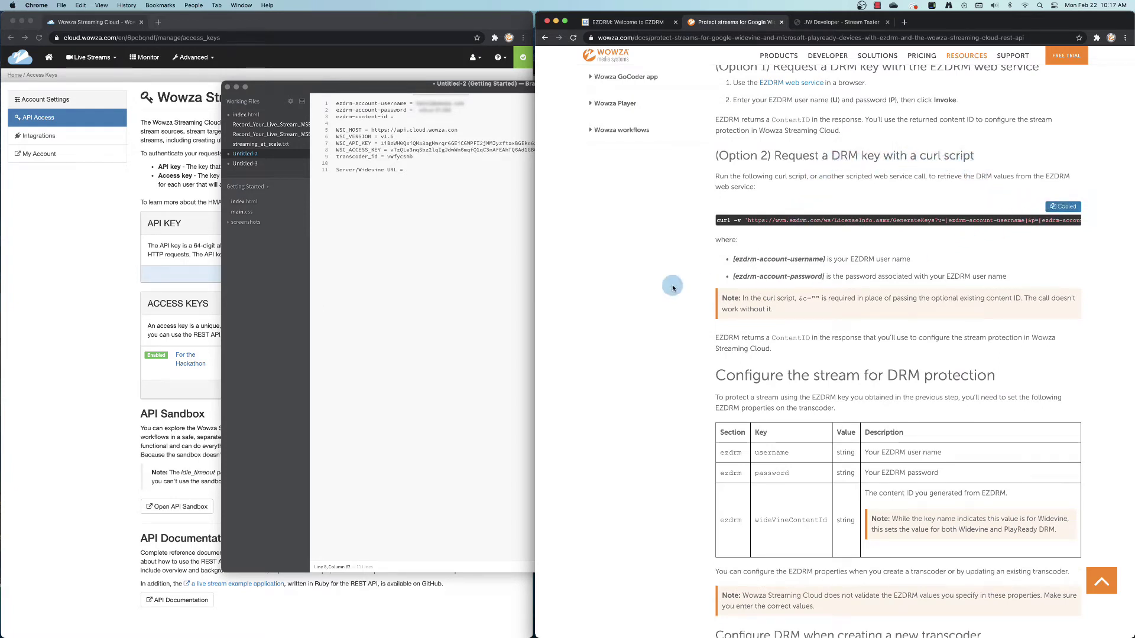
pyautogui.click(467, 233)
pyautogui.press('Return')
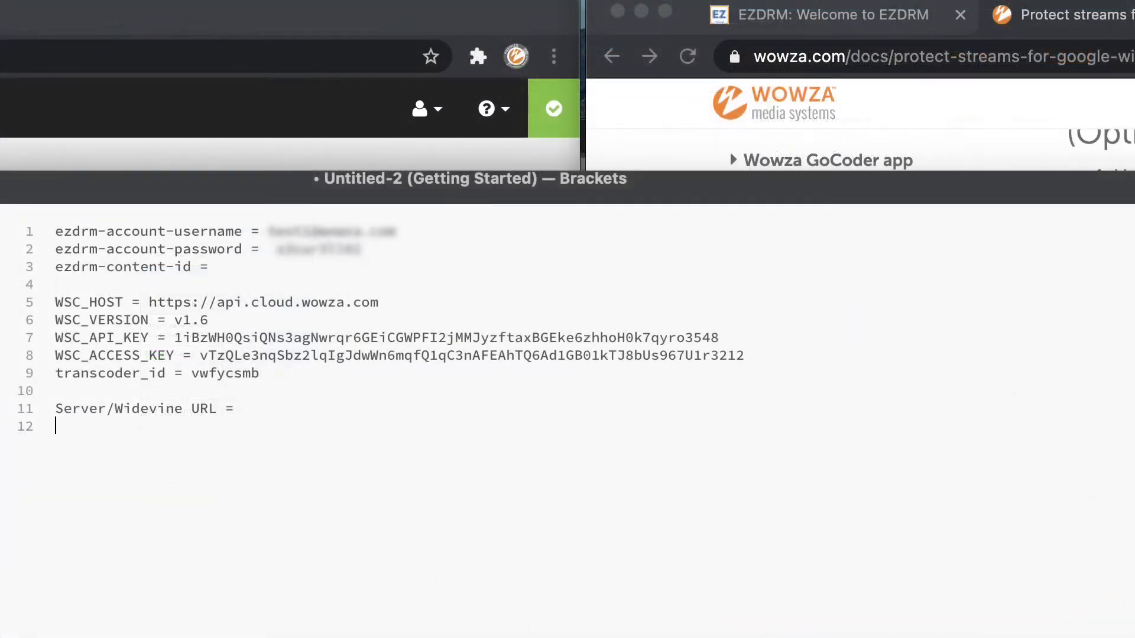
pyautogui.press('Return')
pyautogui.press('super+v')
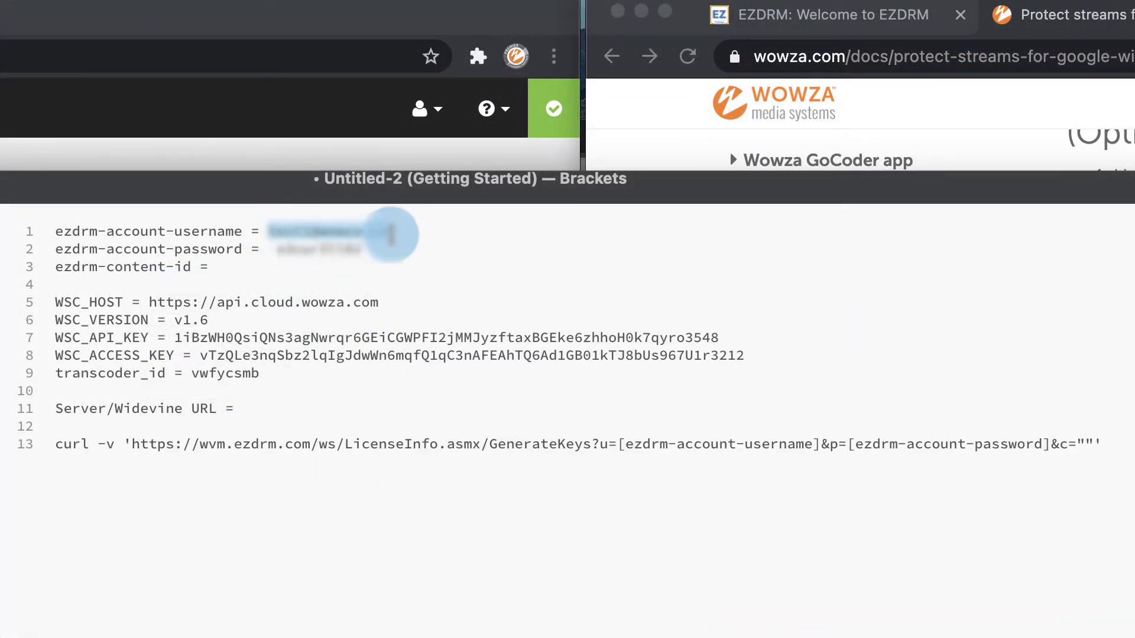
# Replace the curl command's username and password placeholders with the EZDRM account credentials.
pyautogui.click(620, 440)
pyautogui.moveTo(620, 439); pyautogui.dragTo(819, 440)
pyautogui.press('super+v')
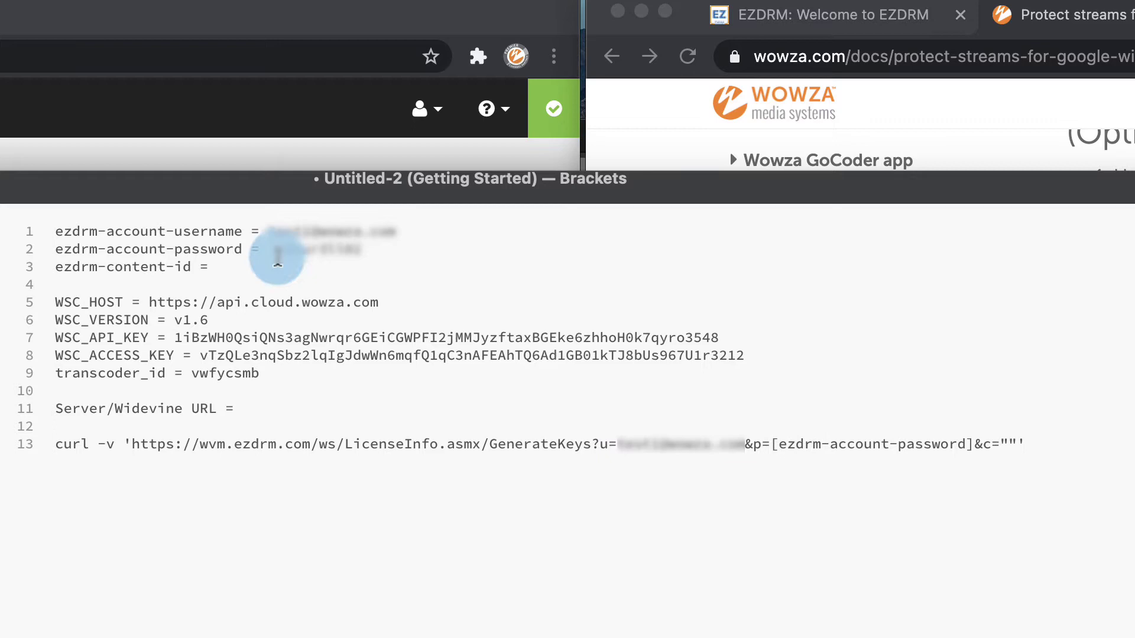
pyautogui.moveTo(277, 249); pyautogui.dragTo(358, 252)
pyautogui.press('super+c')
pyautogui.moveTo(771, 443); pyautogui.dragTo(55, 444)
pyautogui.press('super+v')
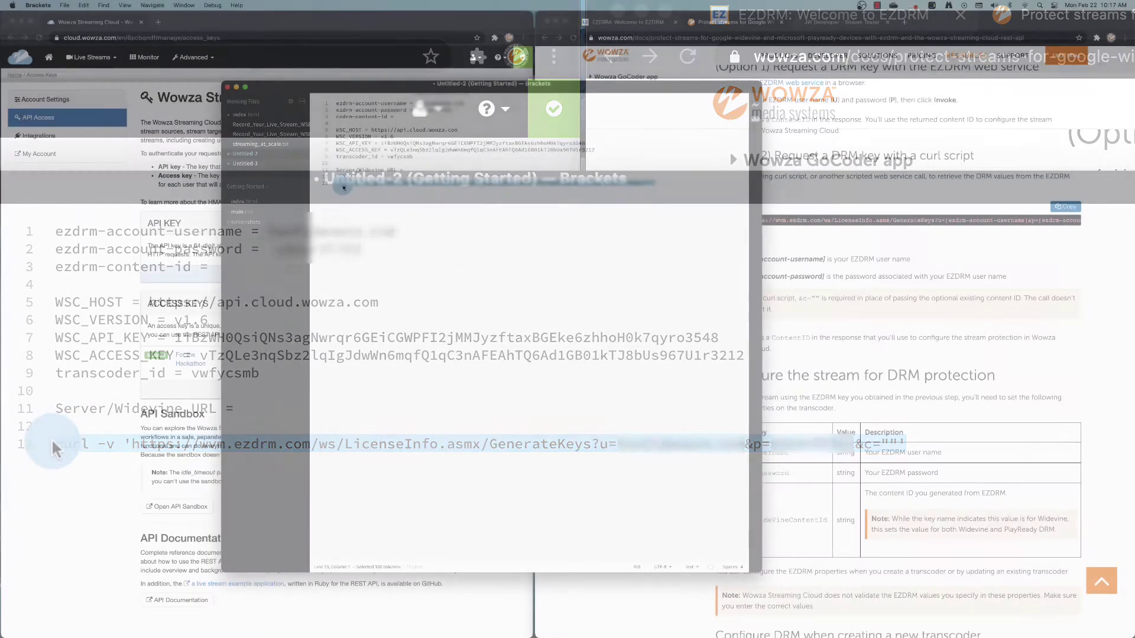
# Run the curl command in Terminal and select the returned XML with Widevine and PlayReady keys.
pyautogui.click(636, 619)
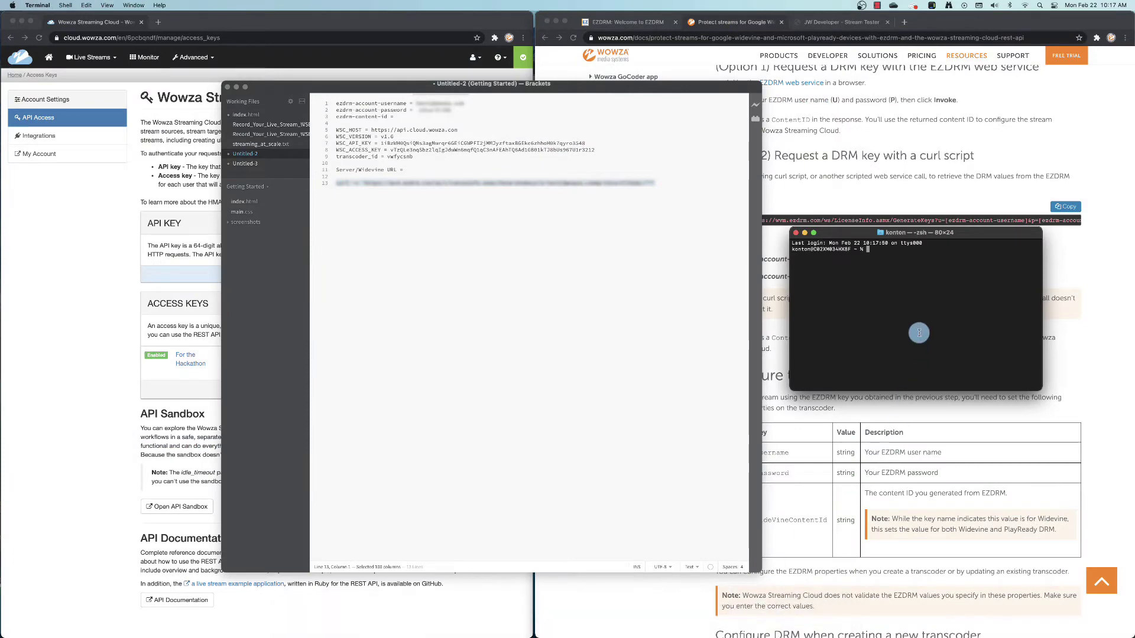
pyautogui.press('super+v')
pyautogui.press('Return')
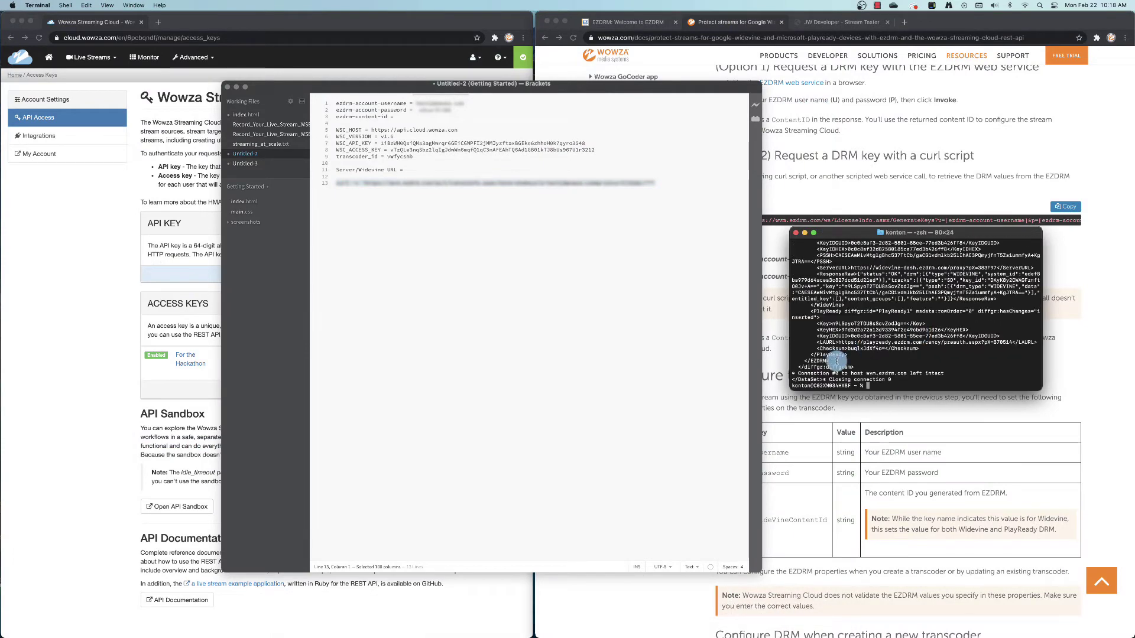
pyautogui.moveTo(836, 360); pyautogui.dragTo(788, 277)
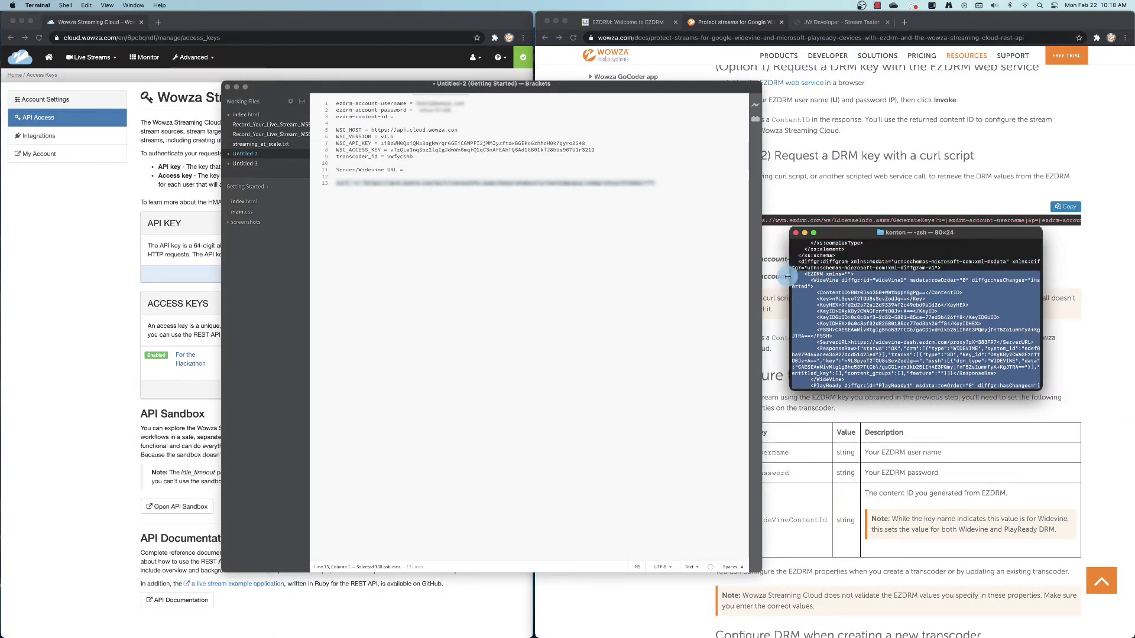
pyautogui.click(643, 270)
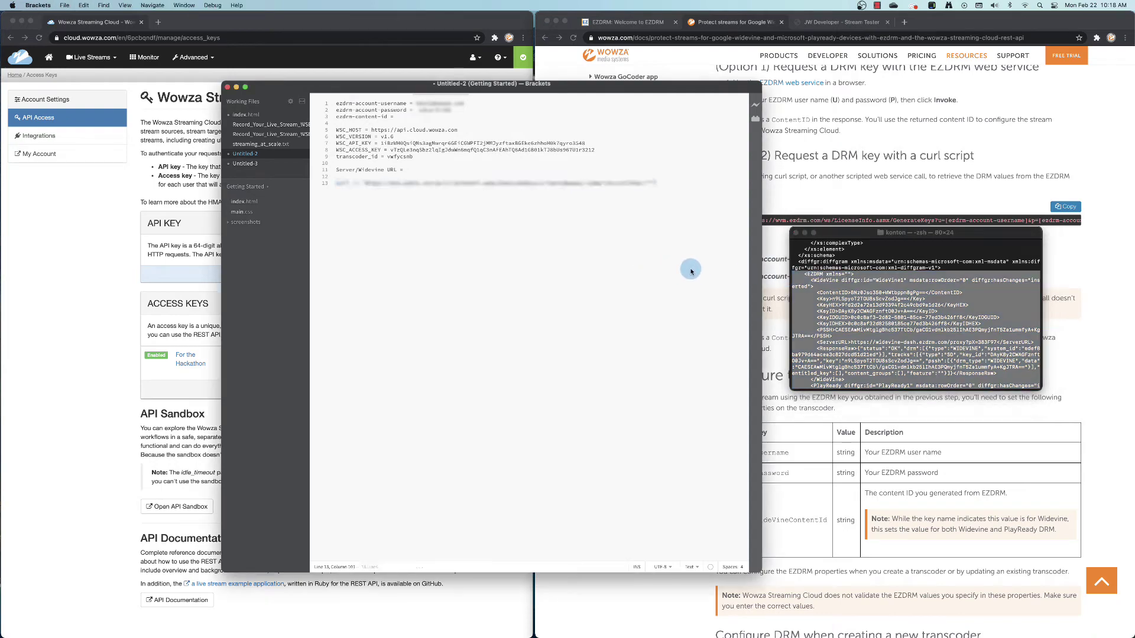
# Paste the EZDRM XML response into the notes and put its ContentID after ezdrm-content-id on line 3.
pyautogui.press('super+v')
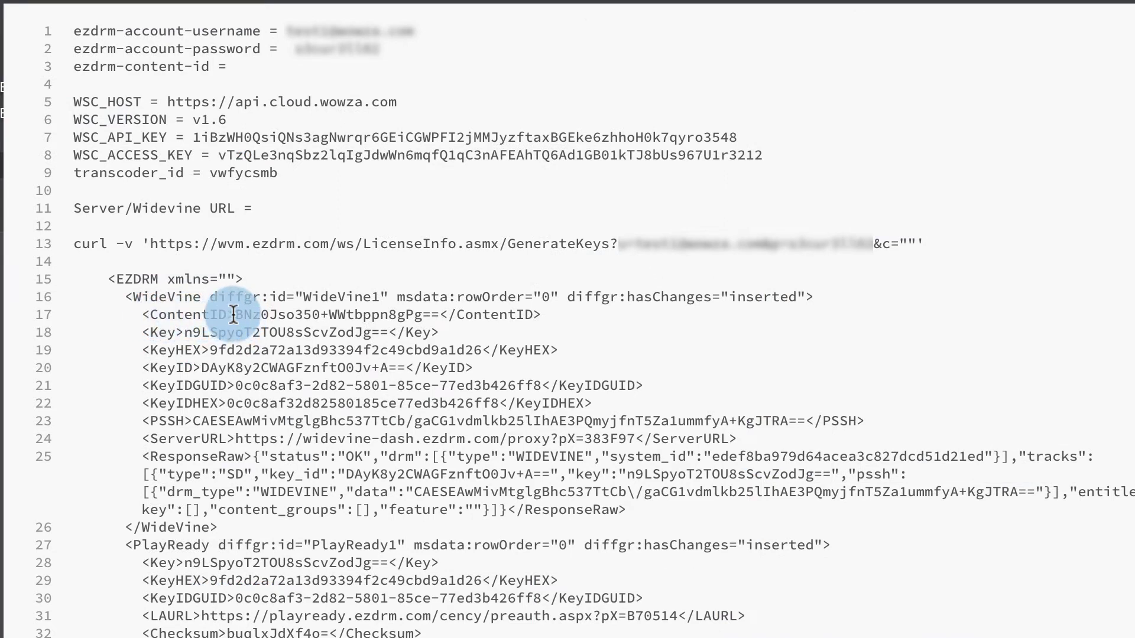
pyautogui.moveTo(234, 314); pyautogui.dragTo(445, 315)
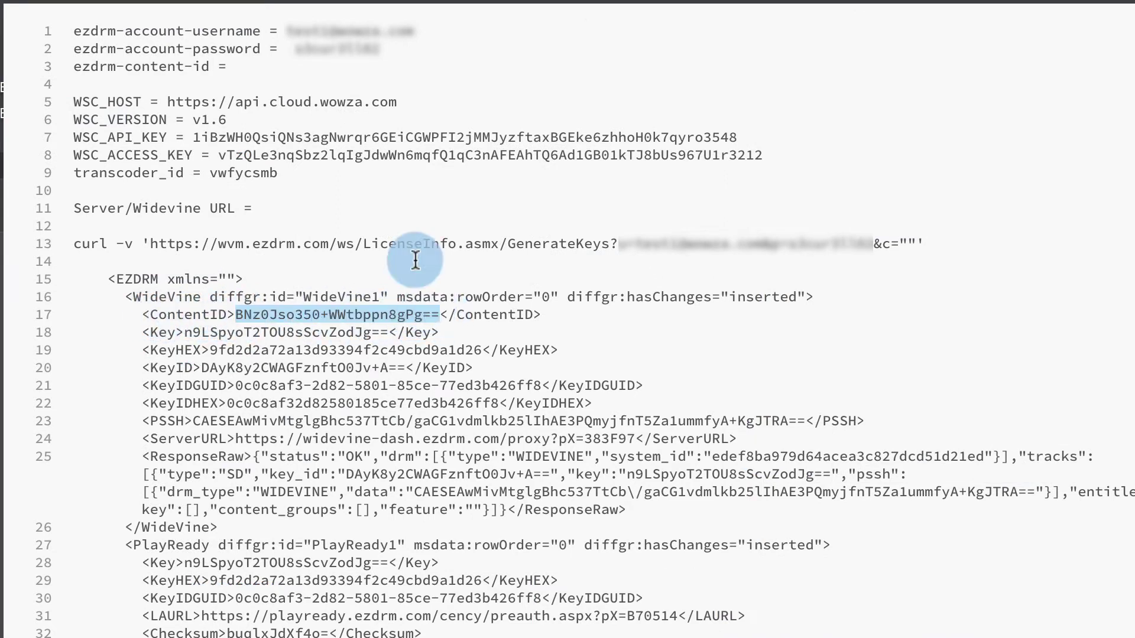
pyautogui.click(303, 67)
pyautogui.hotkey('ctrl', 'v')
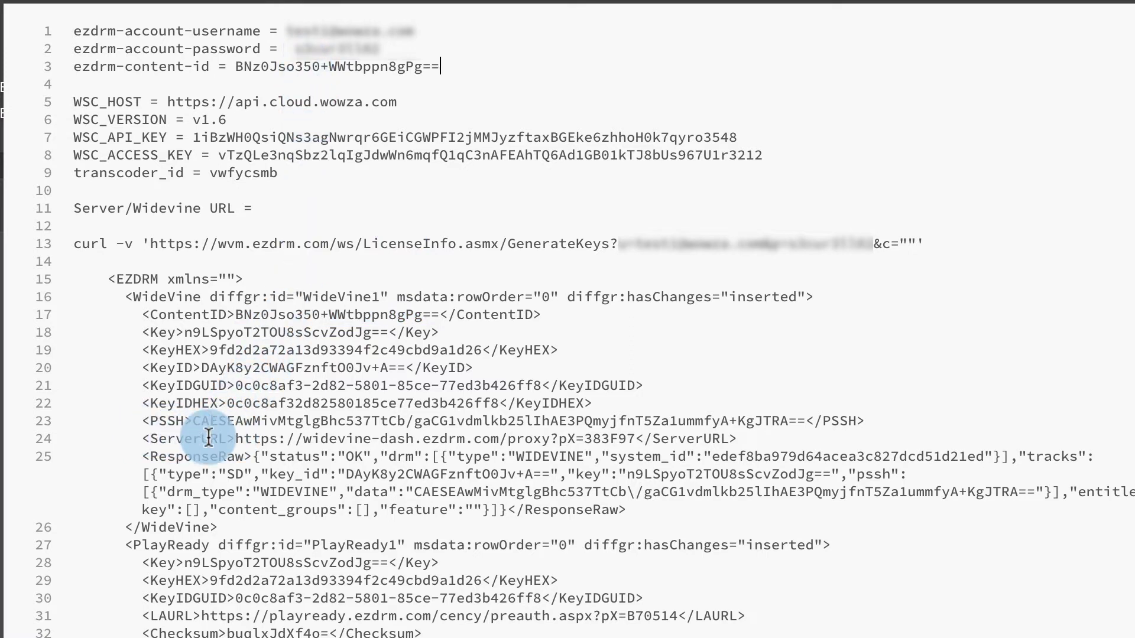
# Copy the response's Widevine ServerURL onto the Server/Widevine URL line 11.
pyautogui.moveTo(235, 439); pyautogui.dragTo(635, 440)
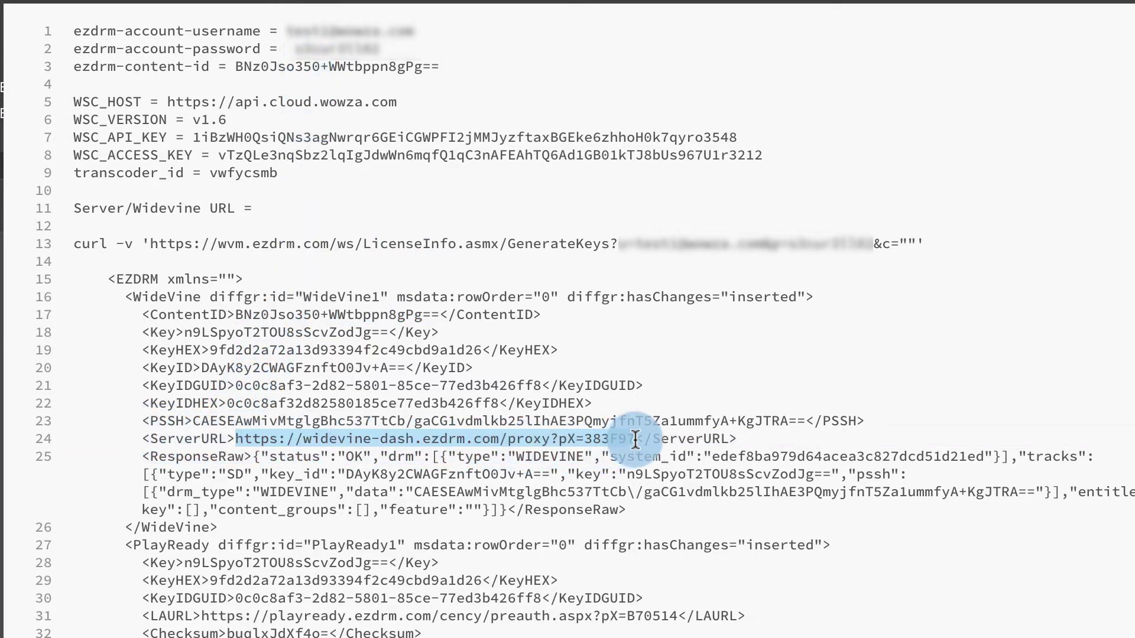
pyautogui.hotkey('ctrl', 'c')
pyautogui.click(328, 206)
pyautogui.hotkey('ctrl', 'v')
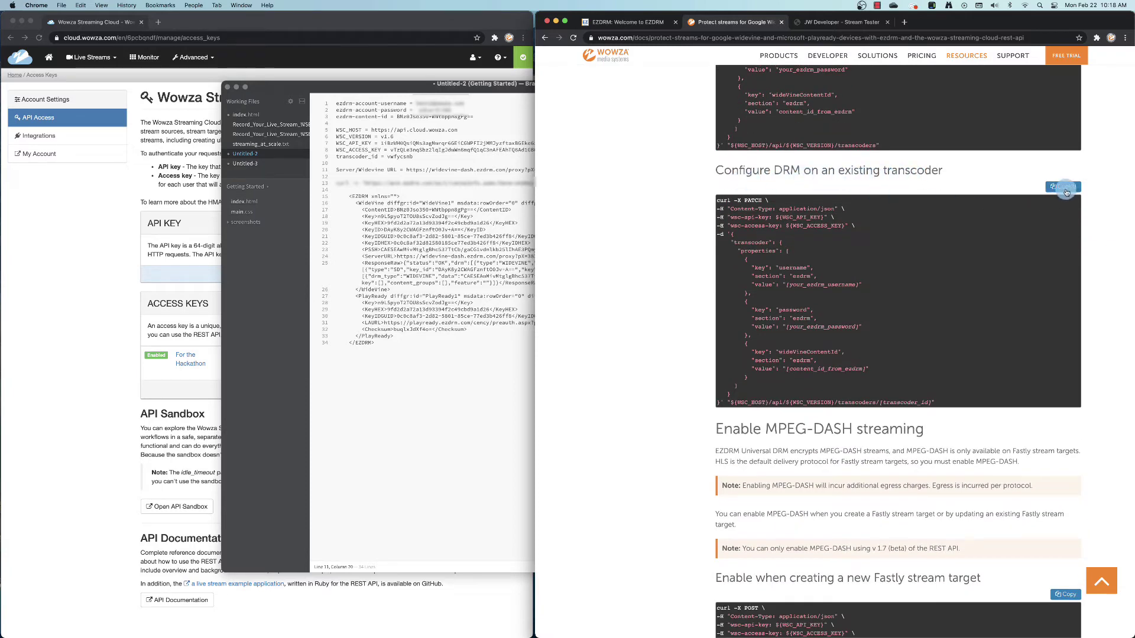
# Replace the XML with the transcoder PATCH command and fill in EZDRM username, password and wideVineContentId.
pyautogui.moveTo(435, 394); pyautogui.dragTo(334, 195)
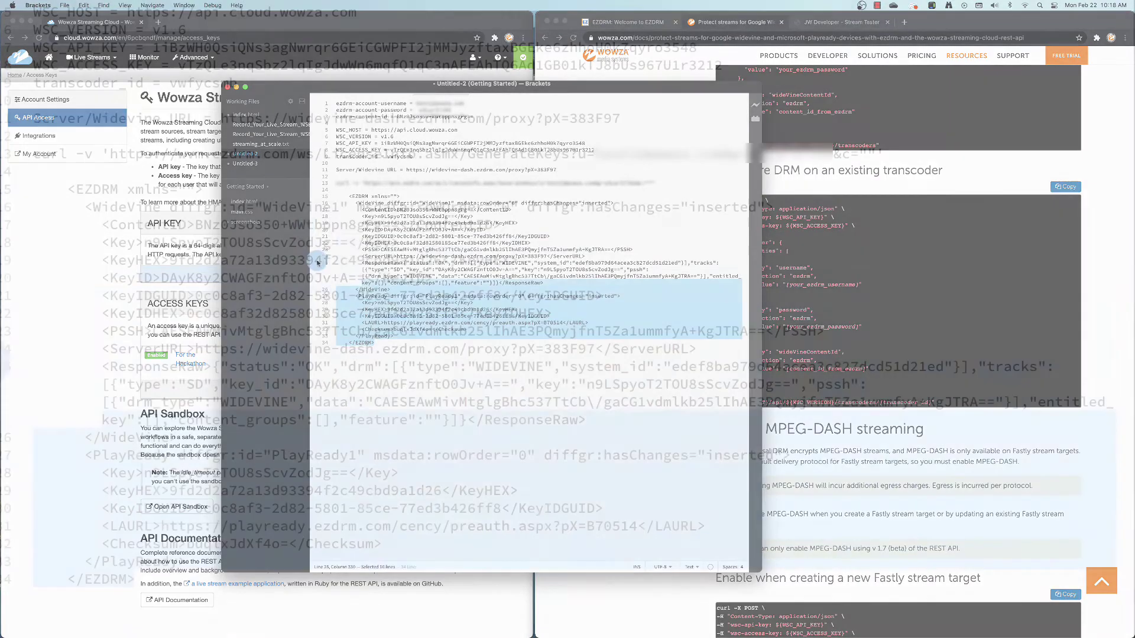
pyautogui.press('super+v')
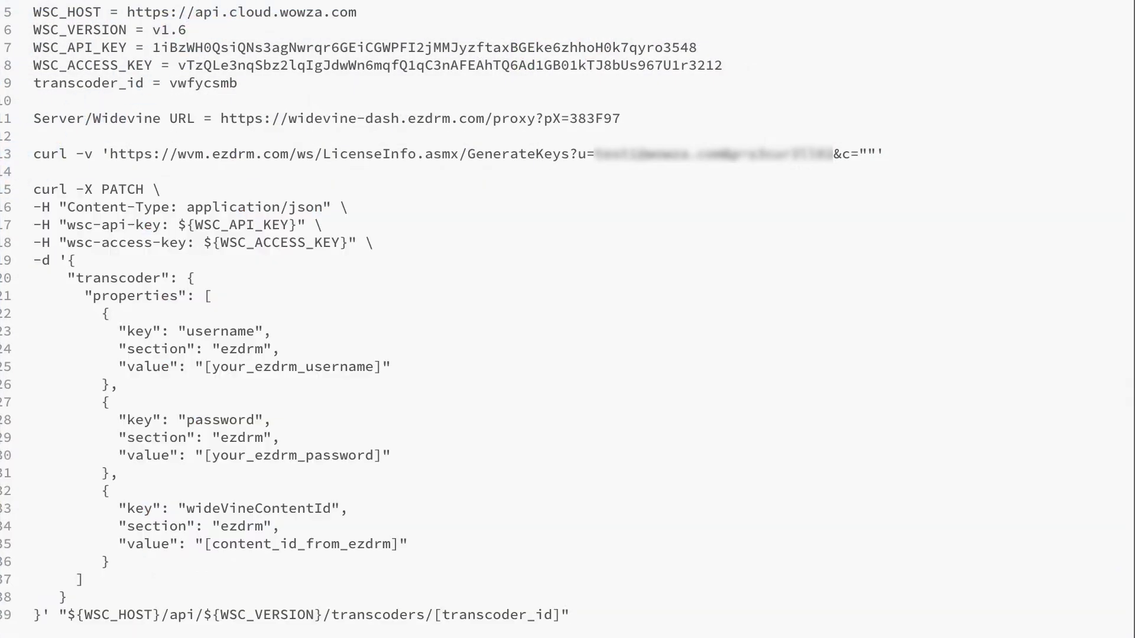
pyautogui.moveTo(204, 366); pyautogui.dragTo(387, 367)
pyautogui.press('super+v')
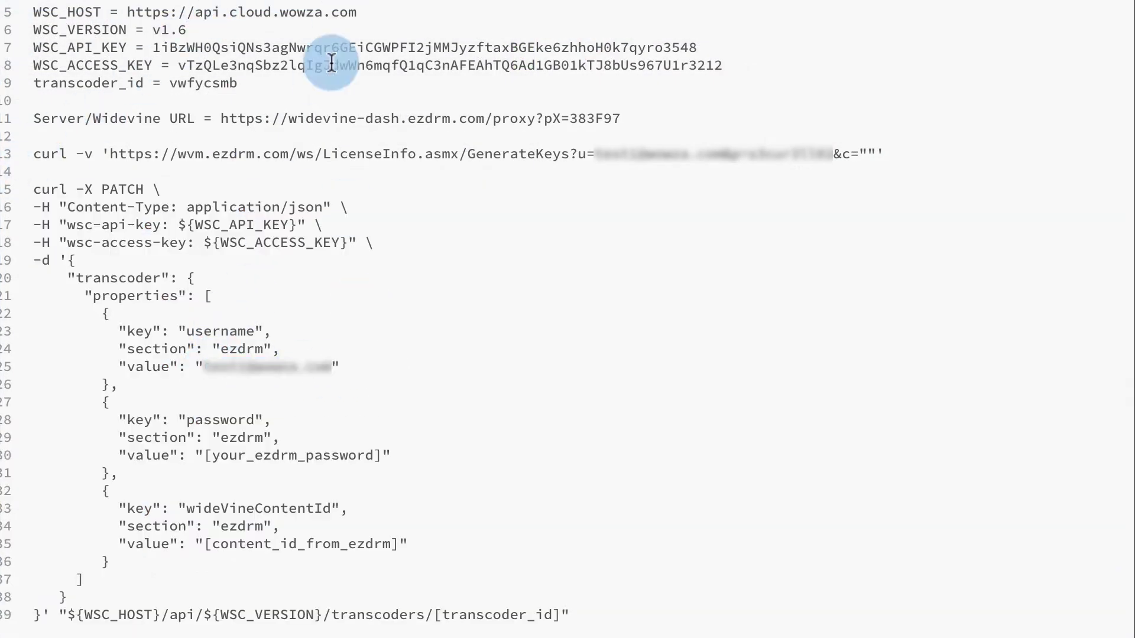
pyautogui.moveTo(204, 456); pyautogui.dragTo(384, 456)
pyautogui.press('super+v')
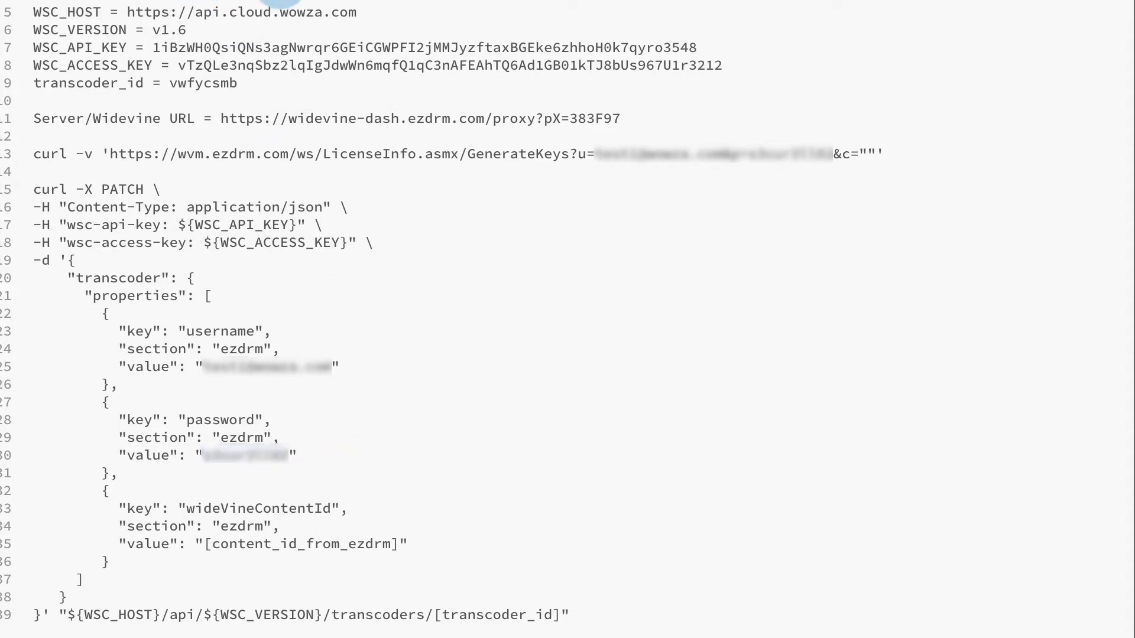
pyautogui.moveTo(204, 544); pyautogui.dragTo(398, 544)
pyautogui.press('super+v')
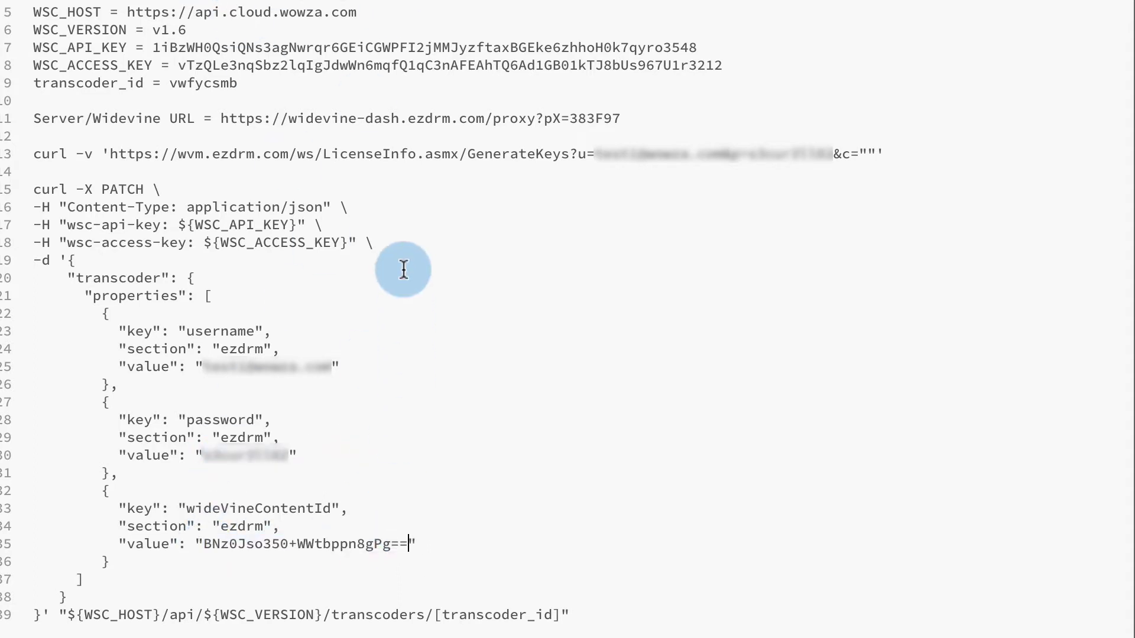
# Substitute the actual API key and access key for ${WSC_API_KEY} and ${WSC_ACCESS_KEY} in the headers.
pyautogui.moveTo(151, 47); pyautogui.dragTo(694, 57)
pyautogui.press('super+c')
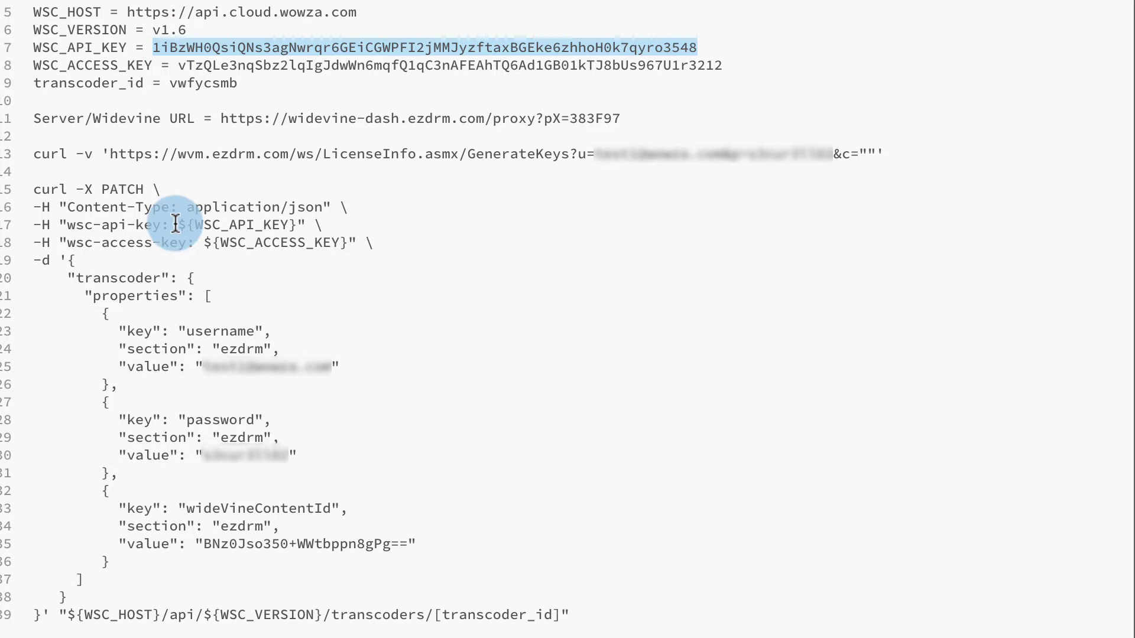
pyautogui.moveTo(178, 225); pyautogui.dragTo(299, 225)
pyautogui.press('super+v')
pyautogui.moveTo(178, 65); pyautogui.dragTo(722, 64)
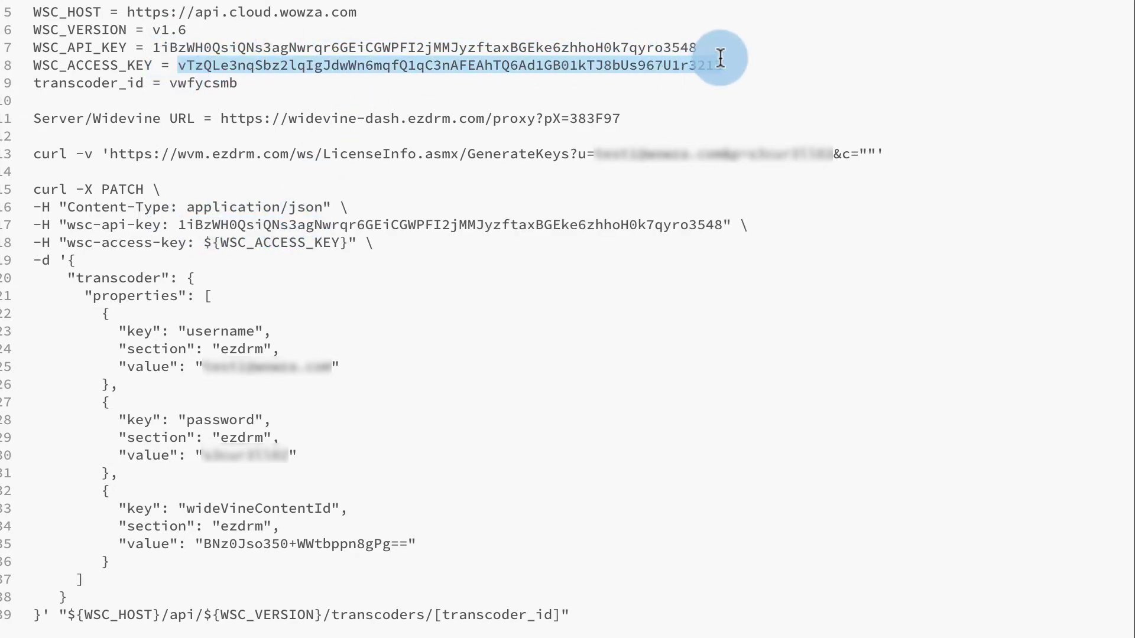
pyautogui.press('super+c')
pyautogui.moveTo(204, 243); pyautogui.dragTo(349, 242)
pyautogui.press('super+v')
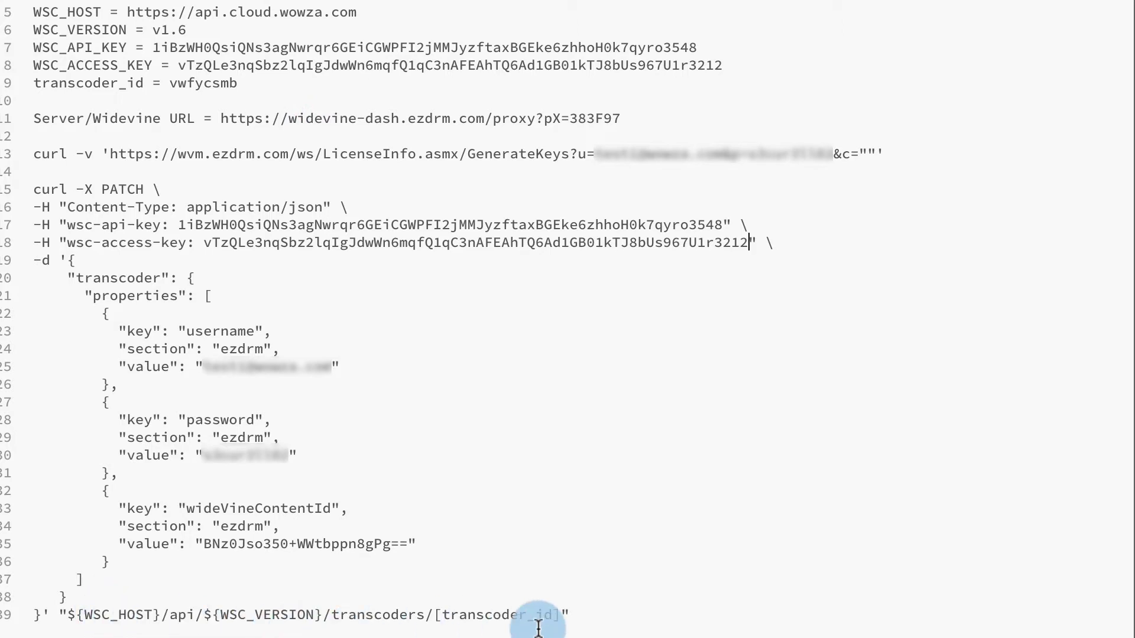
# Fill the endpoint with the WSC_HOST URL and version v1.6 for /transcoders/vwfycsmb.
pyautogui.moveTo(129, 14); pyautogui.dragTo(358, 17)
pyautogui.hotkey('ctrl', 'c')
pyautogui.moveTo(70, 615); pyautogui.dragTo(159, 615)
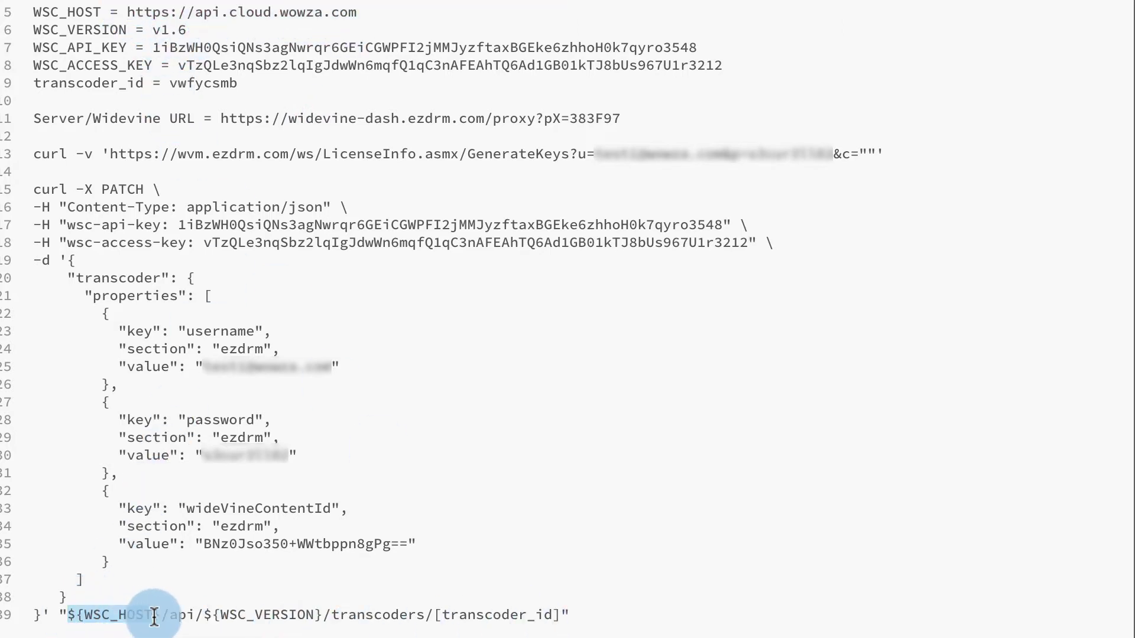
pyautogui.hotkey('ctrl', 'v')
pyautogui.moveTo(342, 614); pyautogui.dragTo(459, 615)
pyautogui.write('v1.6')
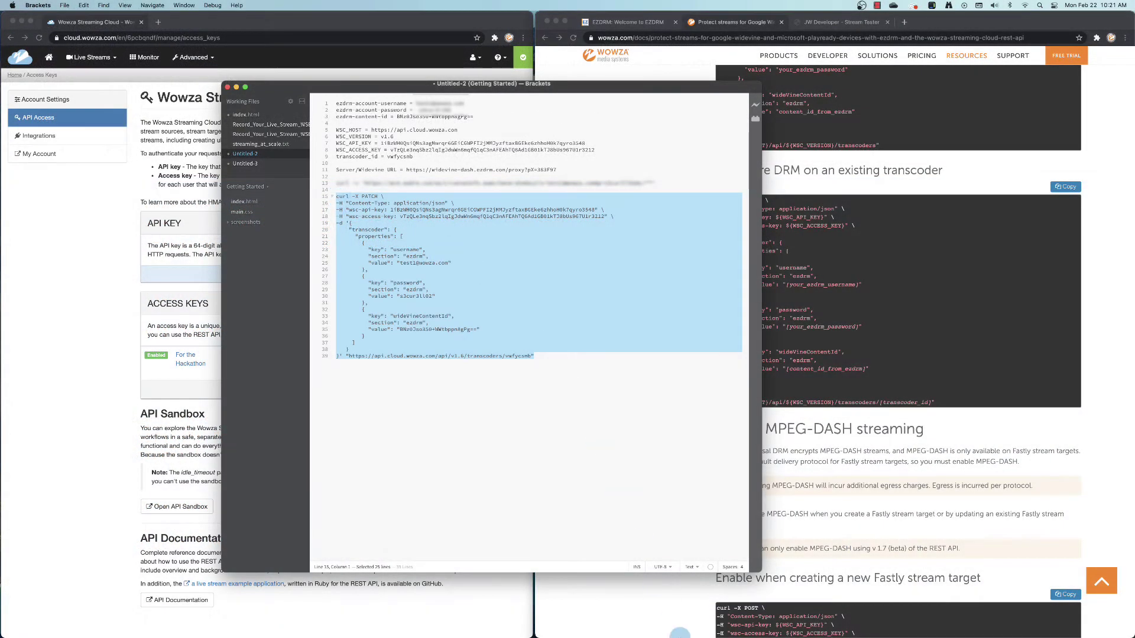
# Run the copied curl PATCH request for transcoder vwfycsmb in Terminal.
pyautogui.click(634, 625)
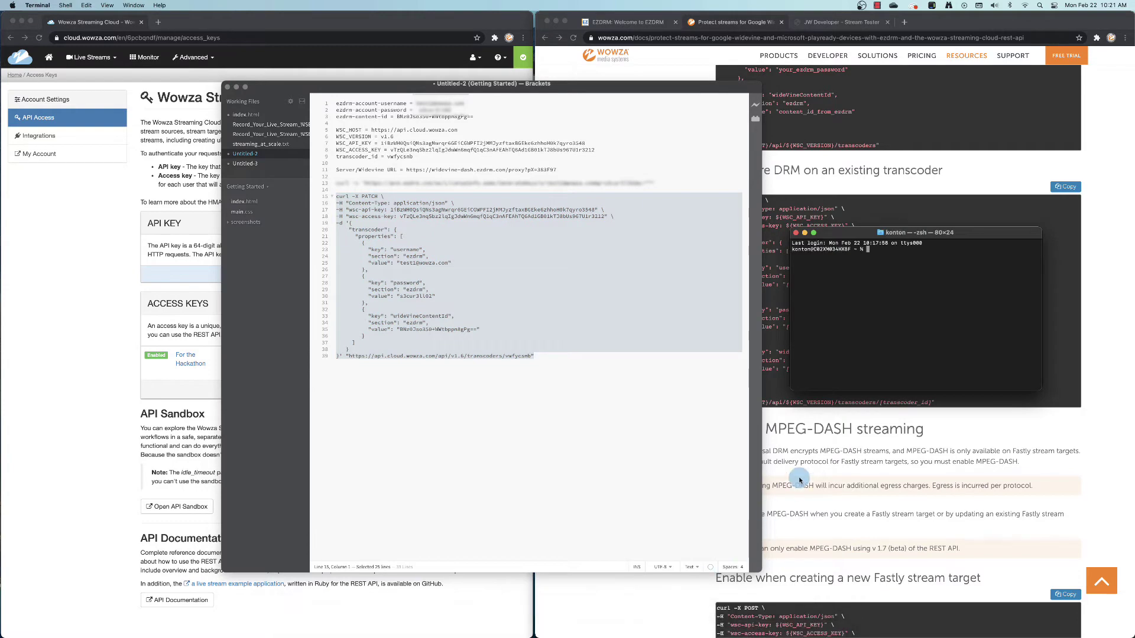
pyautogui.press('super+v')
pyautogui.press('Return')
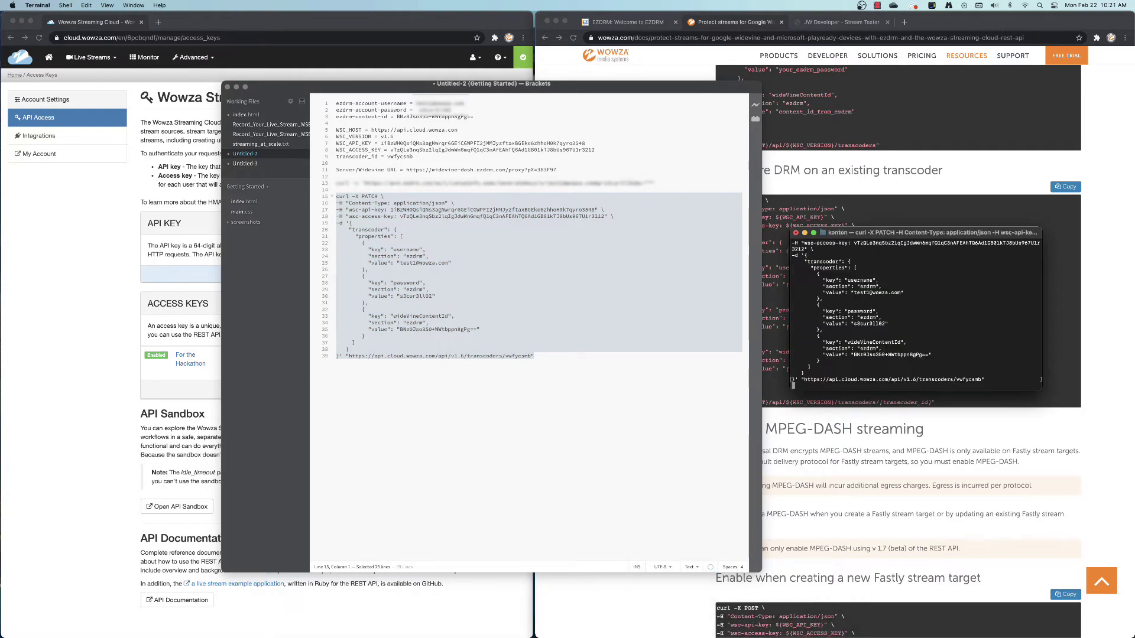
# Start the EZDRM Widevine live stream, confirm, and hide the starting notice.
pyautogui.click(101, 217)
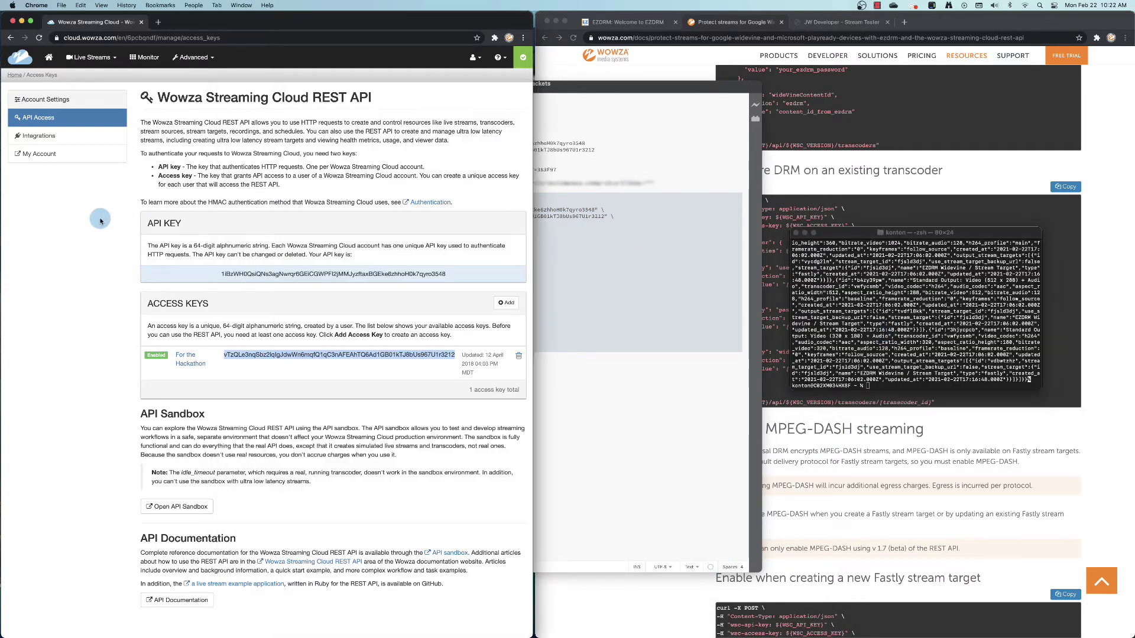
pyautogui.click(115, 59)
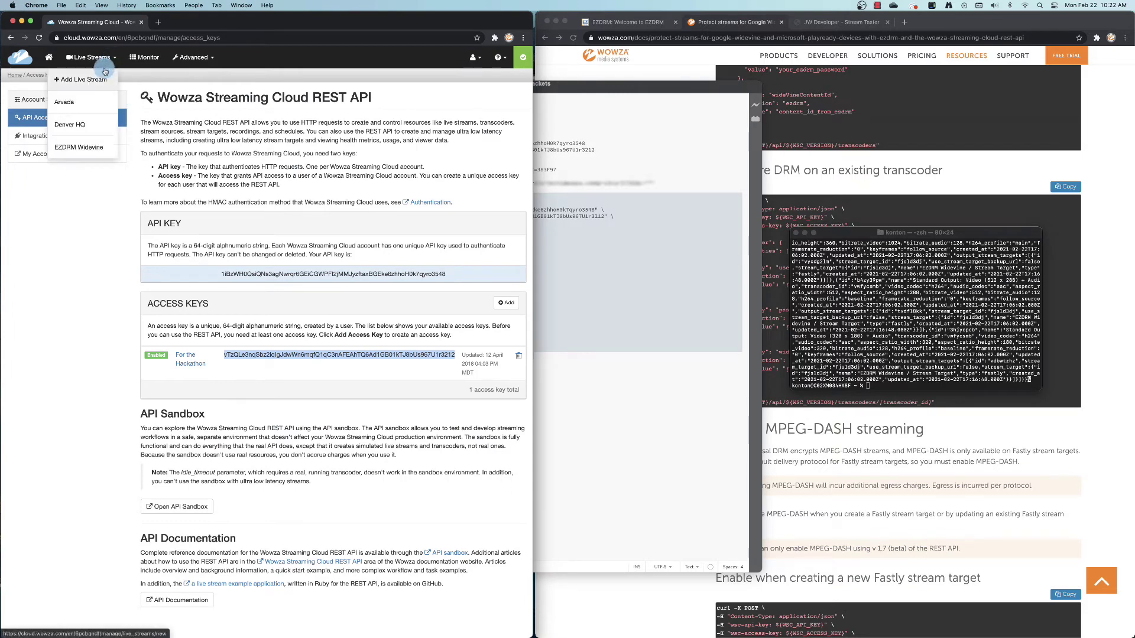
pyautogui.click(81, 147)
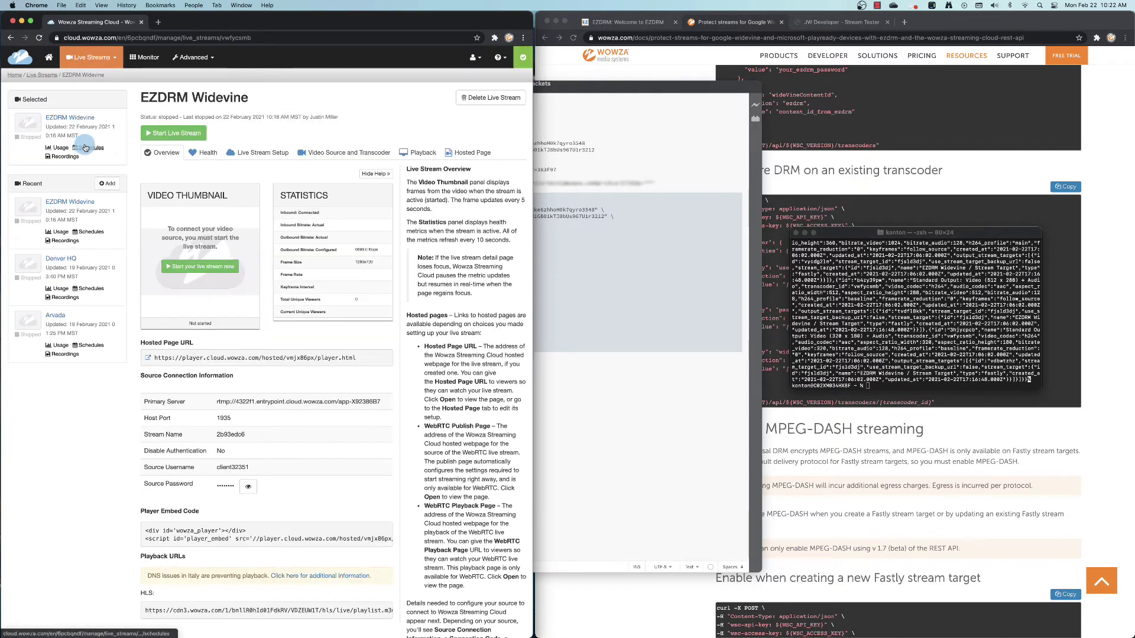
pyautogui.click(169, 136)
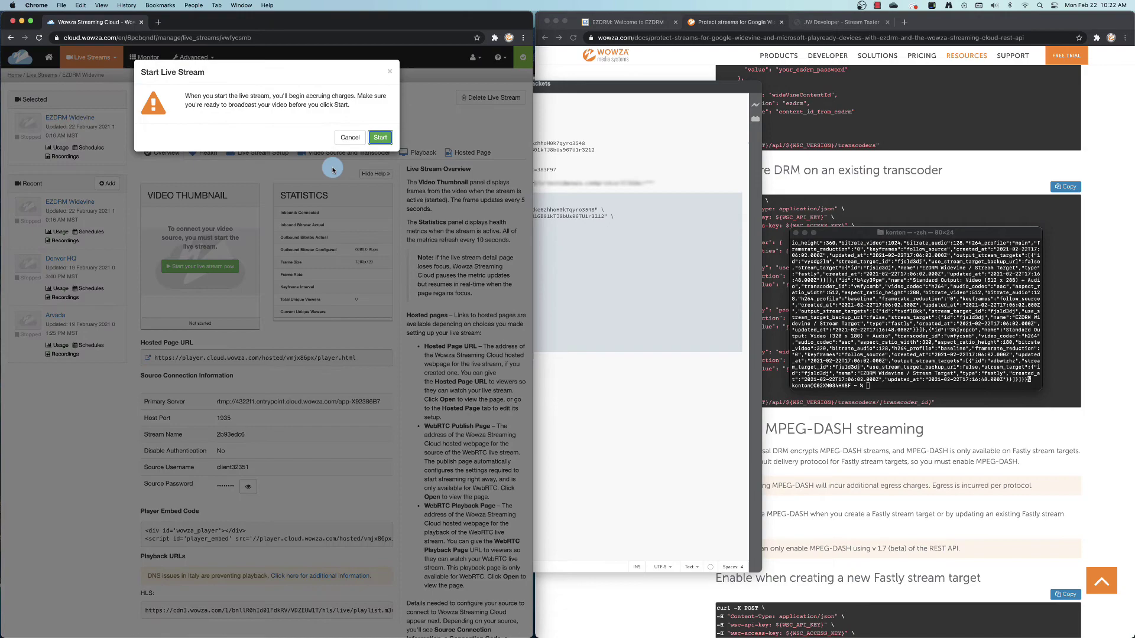
pyautogui.click(383, 141)
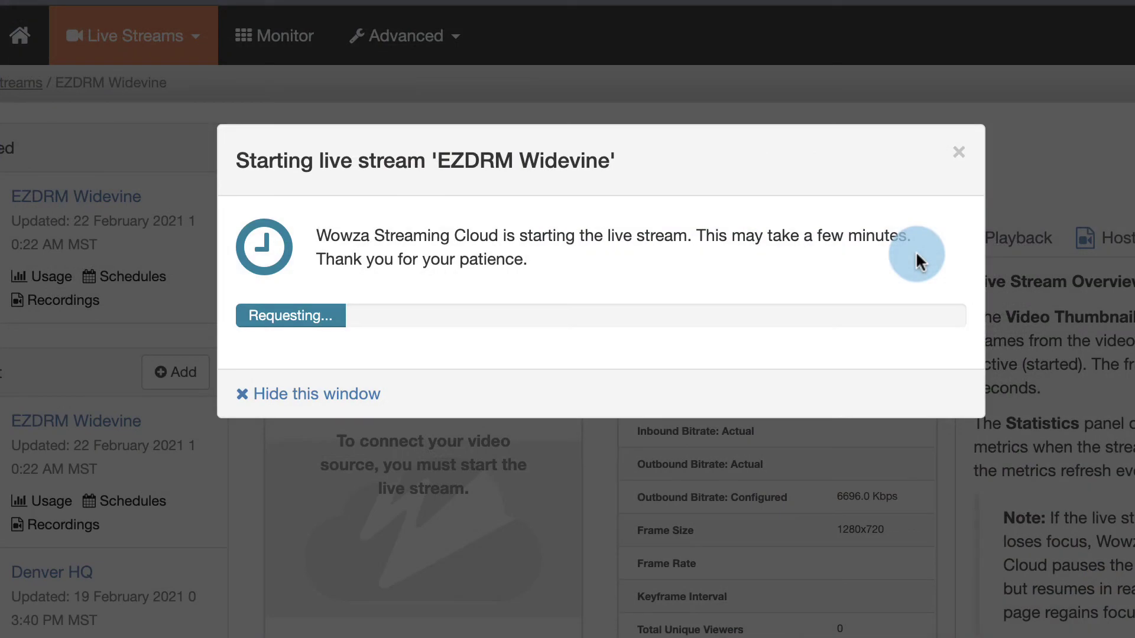
pyautogui.click(362, 394)
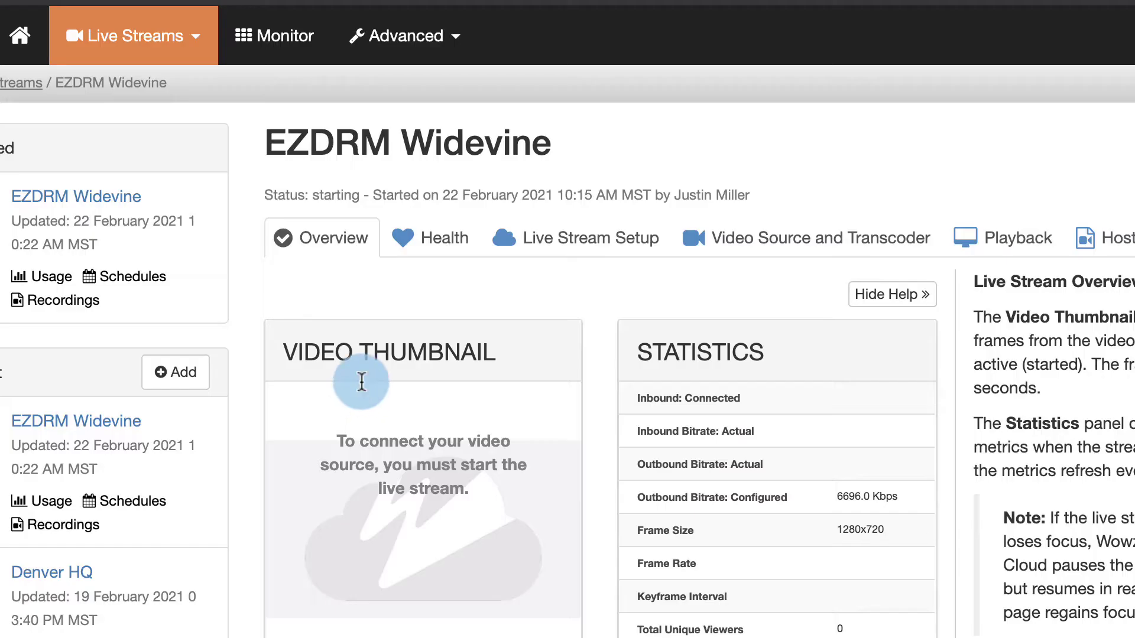
# Copy the EZDRM Widevine / Stream Target's default DASH manifest.mpd playback URL.
pyautogui.click(454, 41)
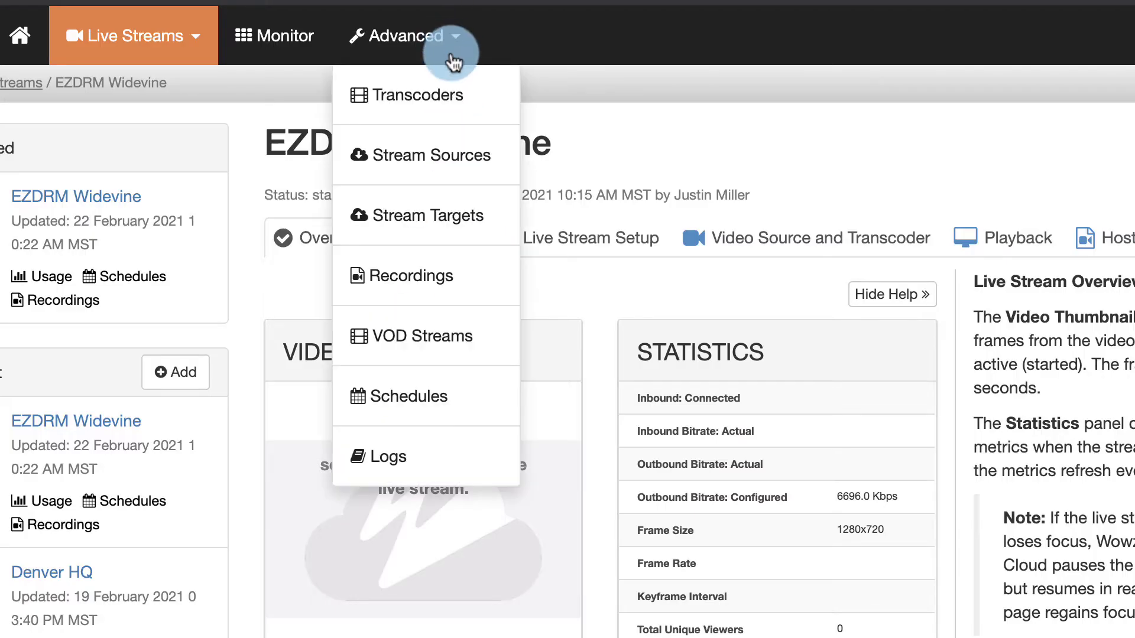
pyautogui.click(451, 212)
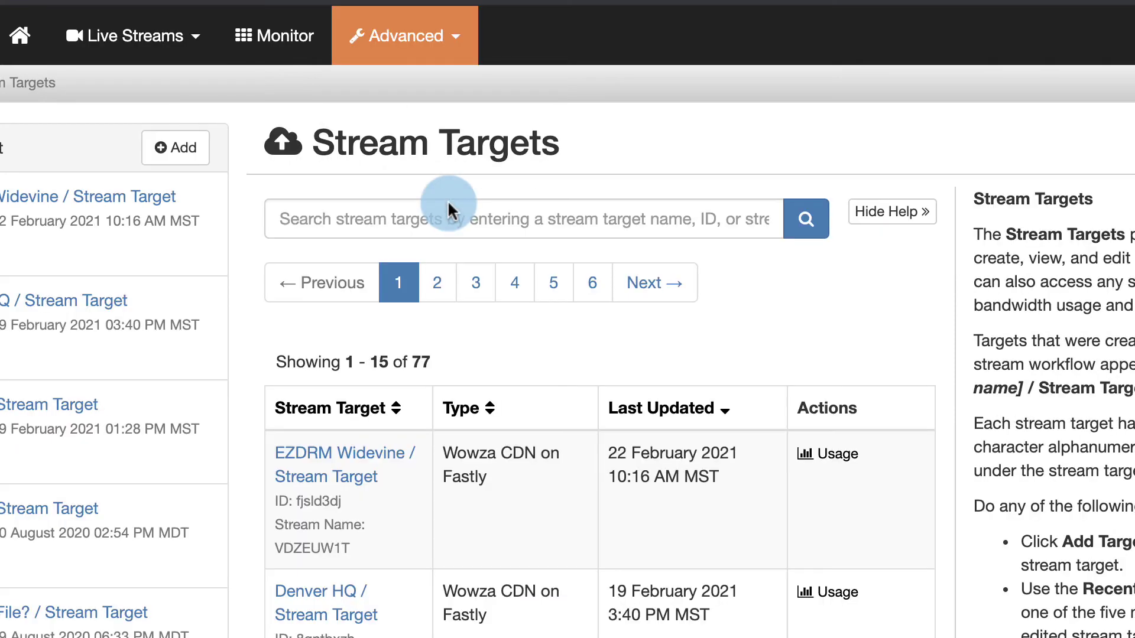
pyautogui.click(381, 467)
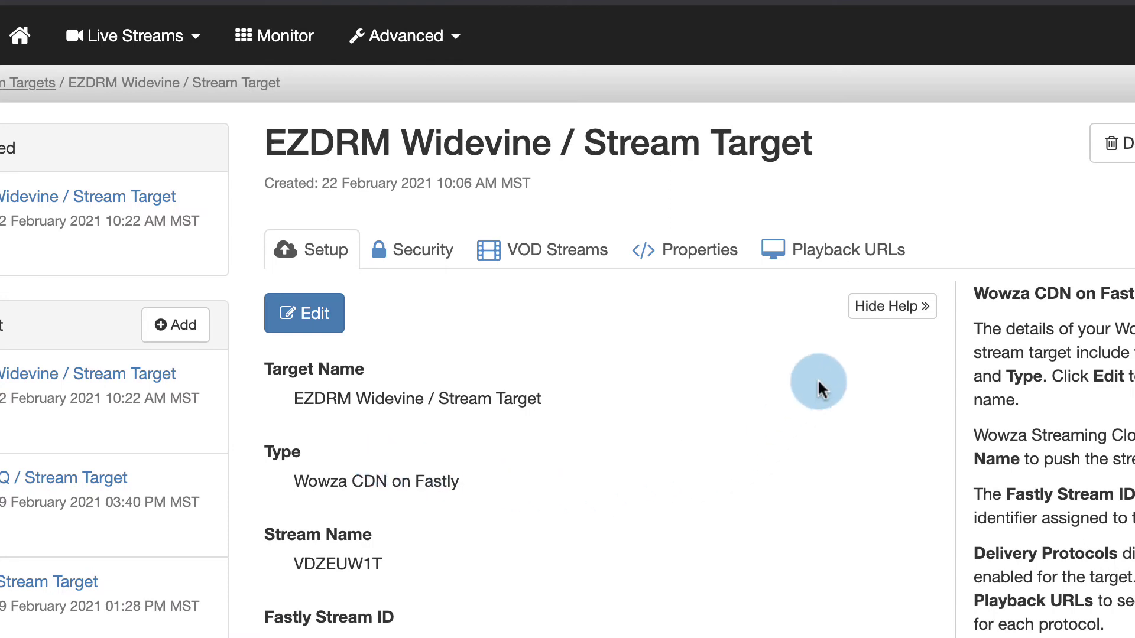
pyautogui.click(857, 252)
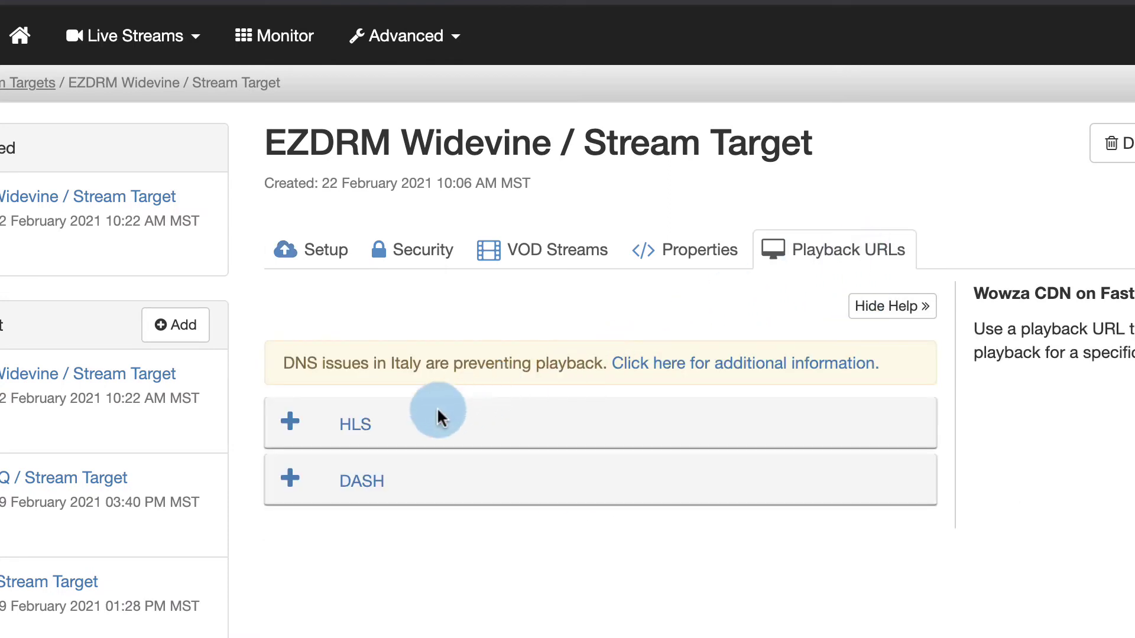
pyautogui.click(291, 476)
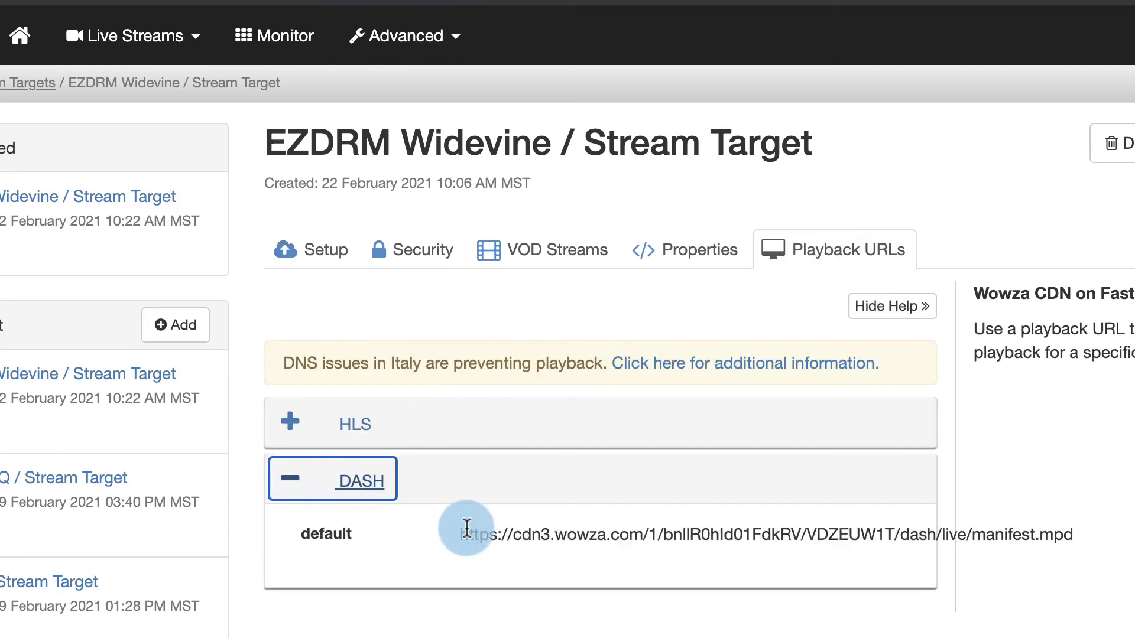
pyautogui.moveTo(467, 528); pyautogui.dragTo(1067, 533)
pyautogui.press('super+c')
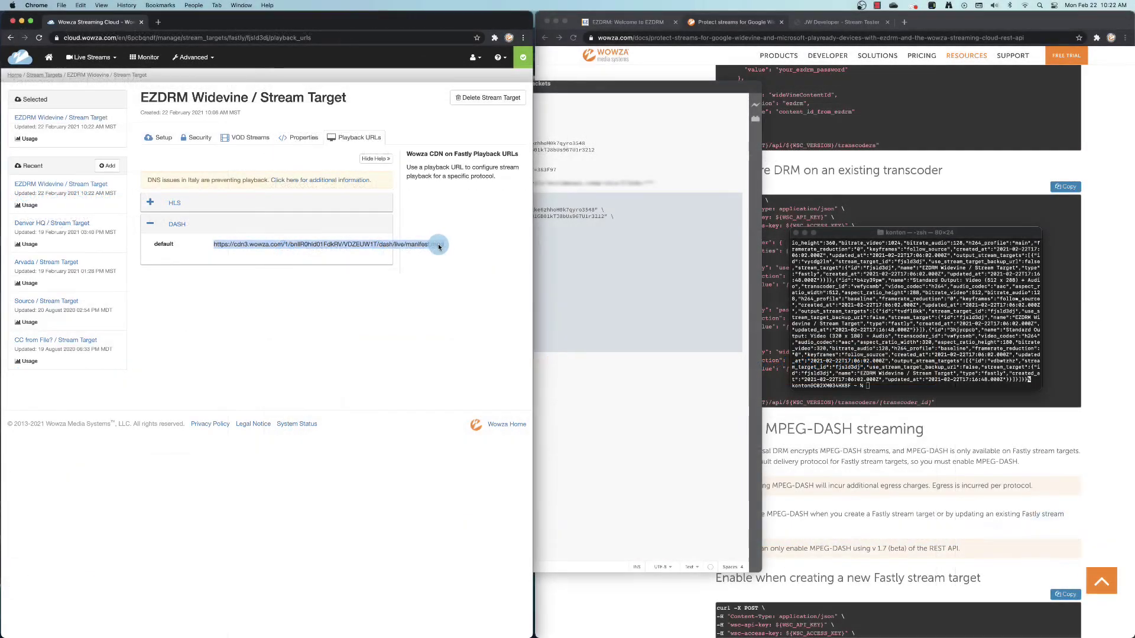
pyautogui.click(663, 73)
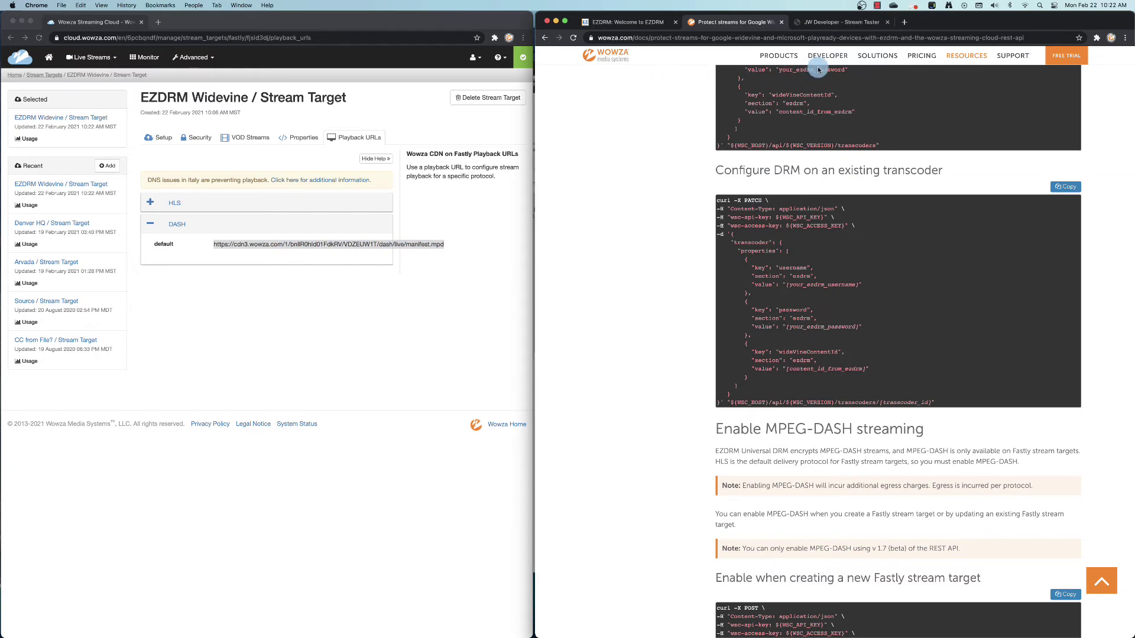
# Test the pasted Wowza DASH manifest.mpd URL with DRM None, which fails with error 241404.
pyautogui.click(848, 23)
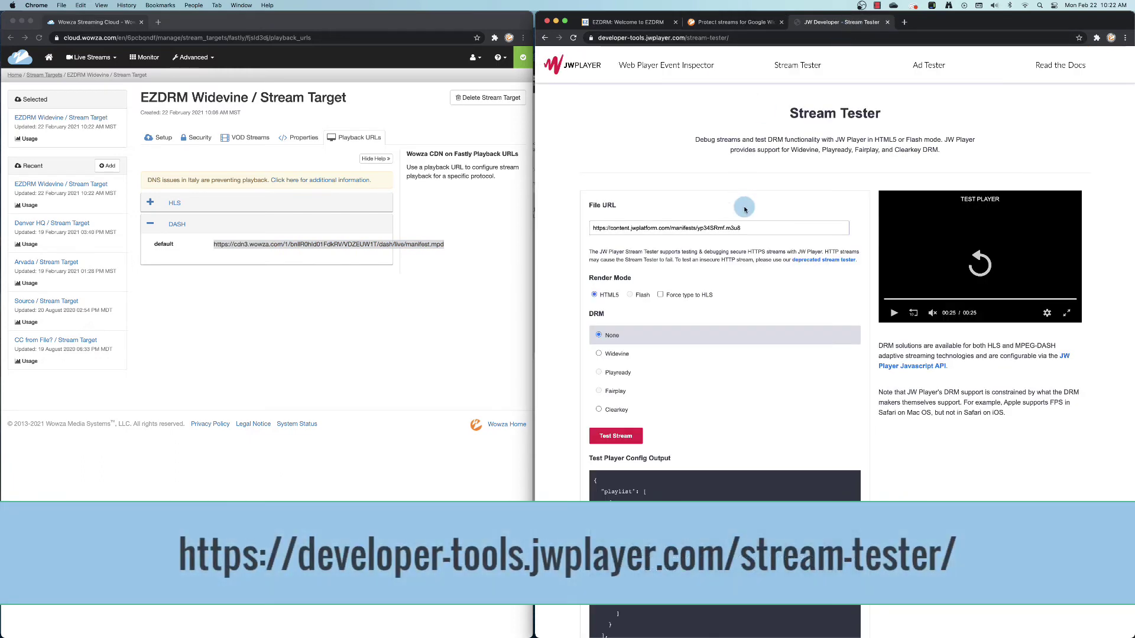
pyautogui.click(752, 223)
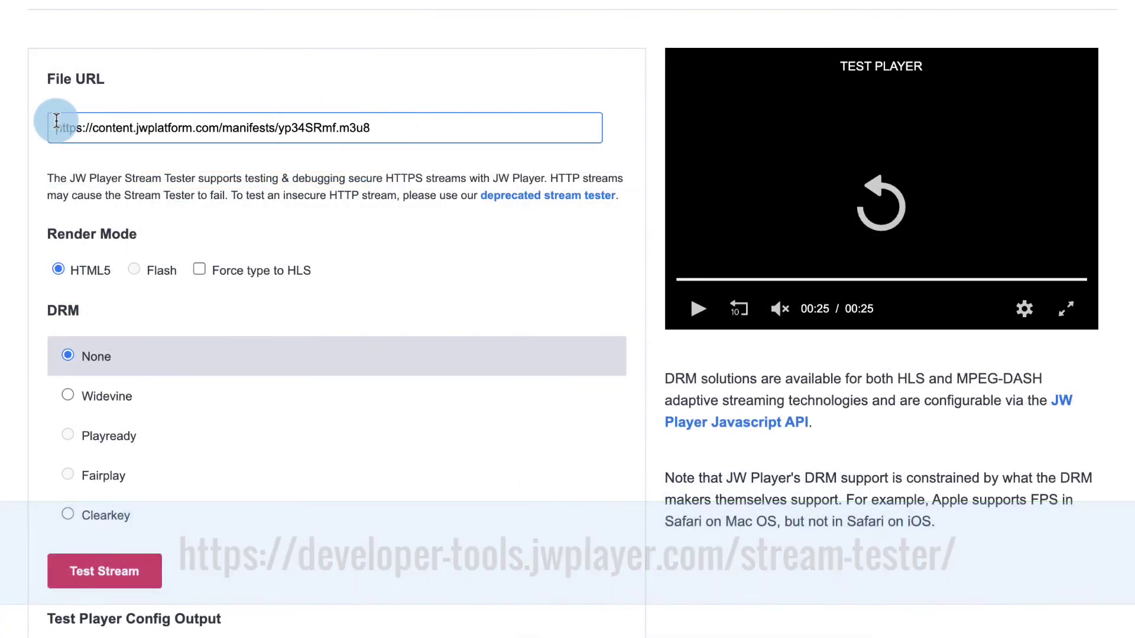
pyautogui.moveTo(56, 125); pyautogui.dragTo(401, 128)
pyautogui.press('super+v')
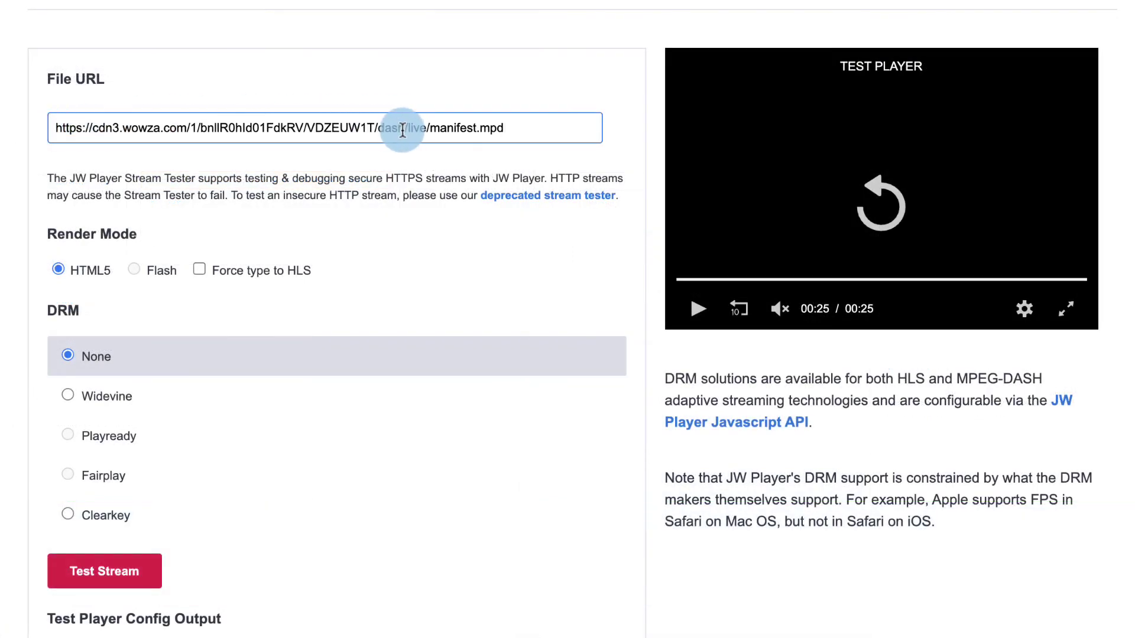
pyautogui.click(87, 556)
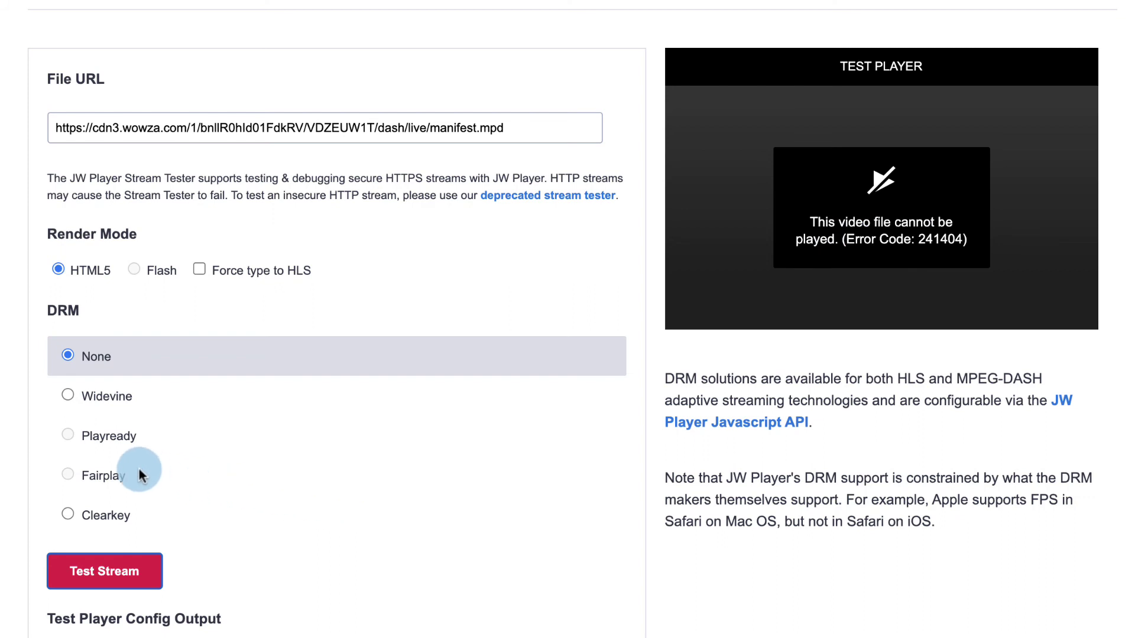
# Retest the DASH stream with Widevine DRM using the pasted EZDRM Widevine proxy URL.
pyautogui.click(68, 396)
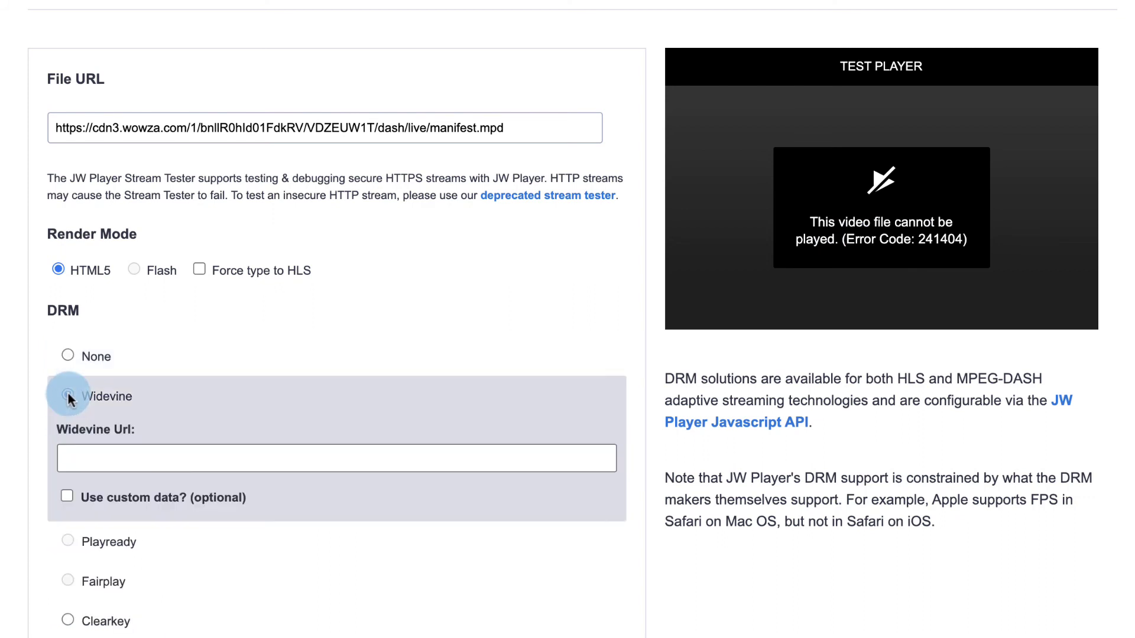
pyautogui.click(66, 458)
pyautogui.click(268, 443)
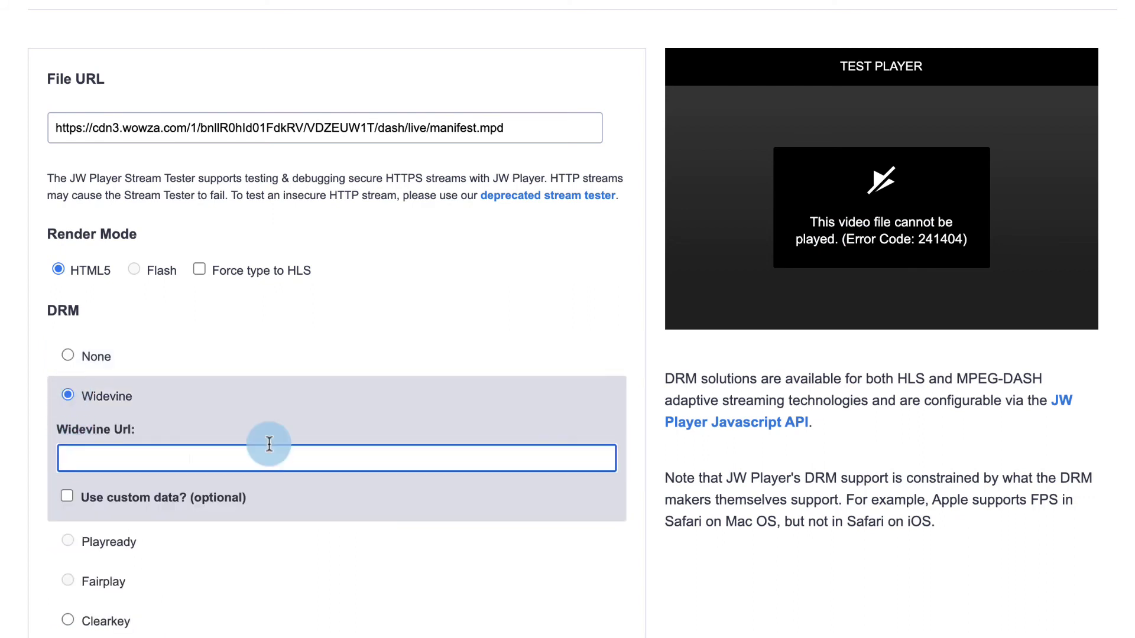
pyautogui.write('https://widevine-dash.ezdrm.com/proxy?pX=383F97')
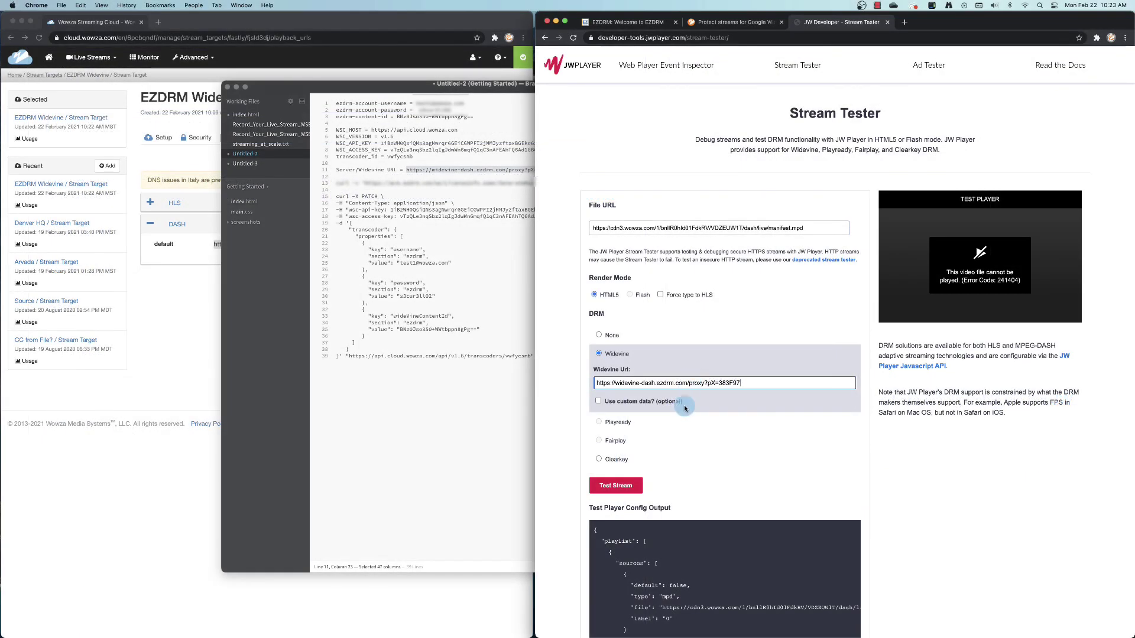
pyautogui.click(618, 486)
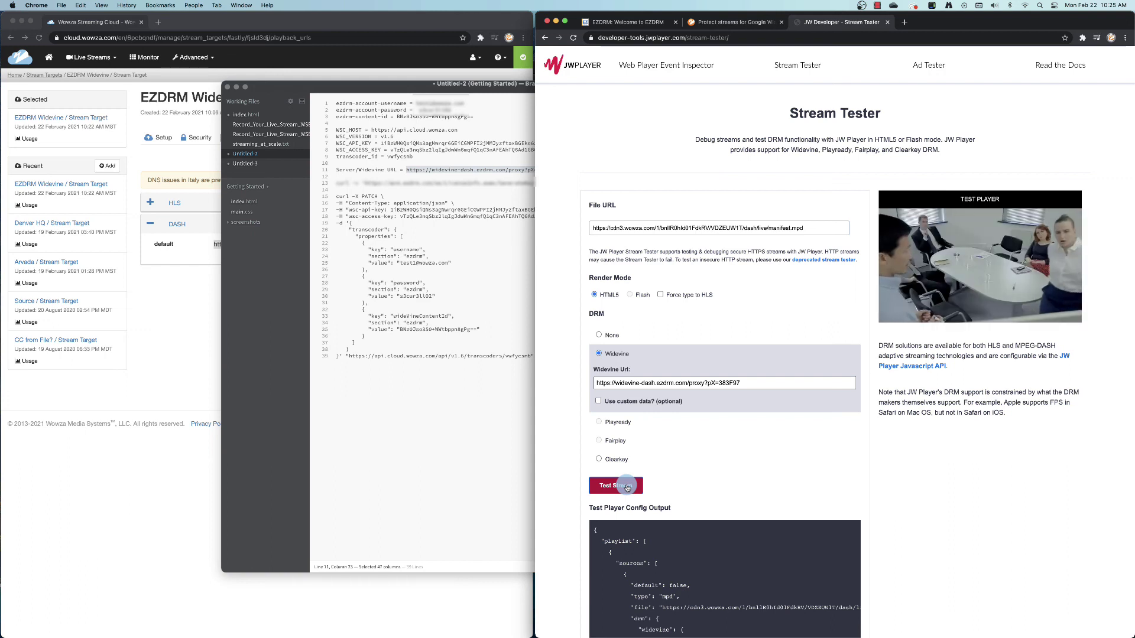
# Go back to Wowza Streaming Cloud and open the EZDRM Widevine live stream's overview.
pyautogui.click(210, 361)
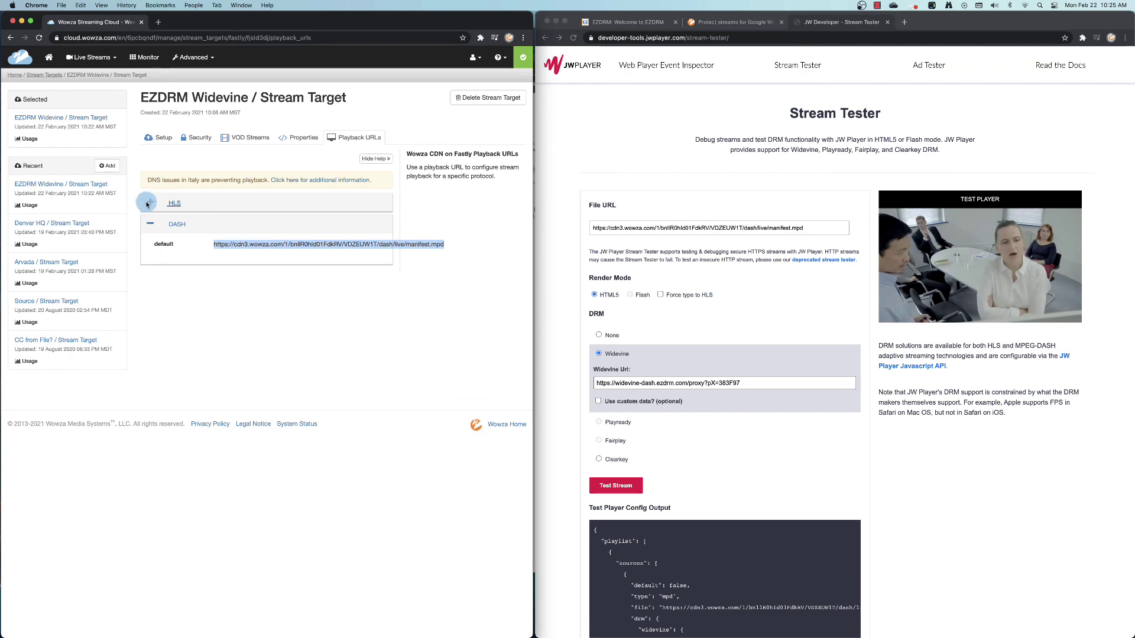
pyautogui.click(113, 57)
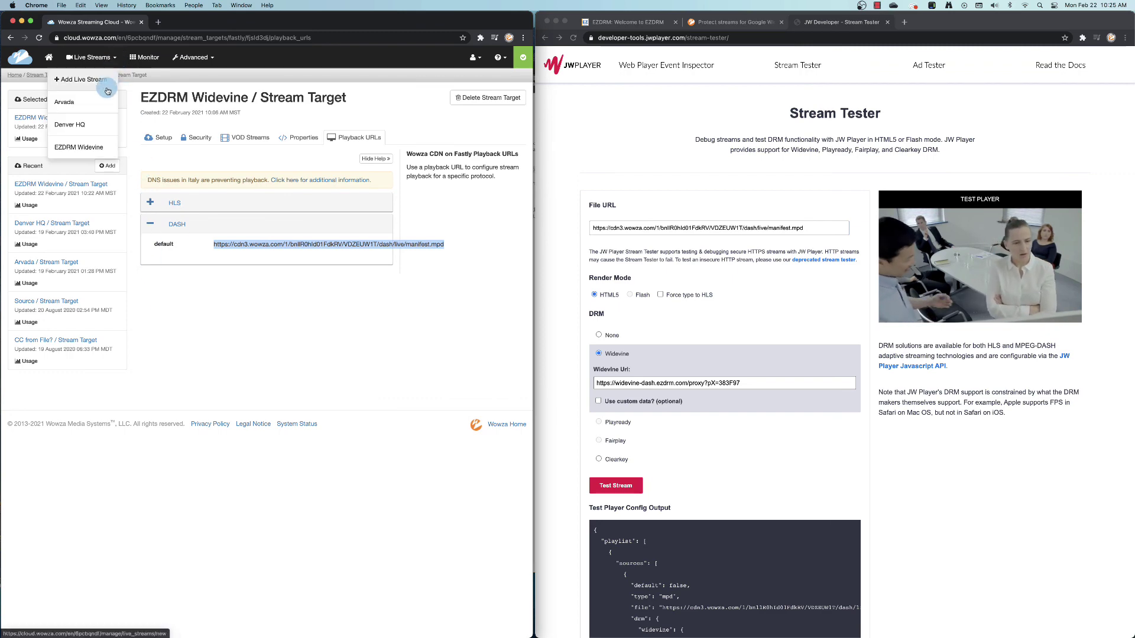
pyautogui.click(91, 147)
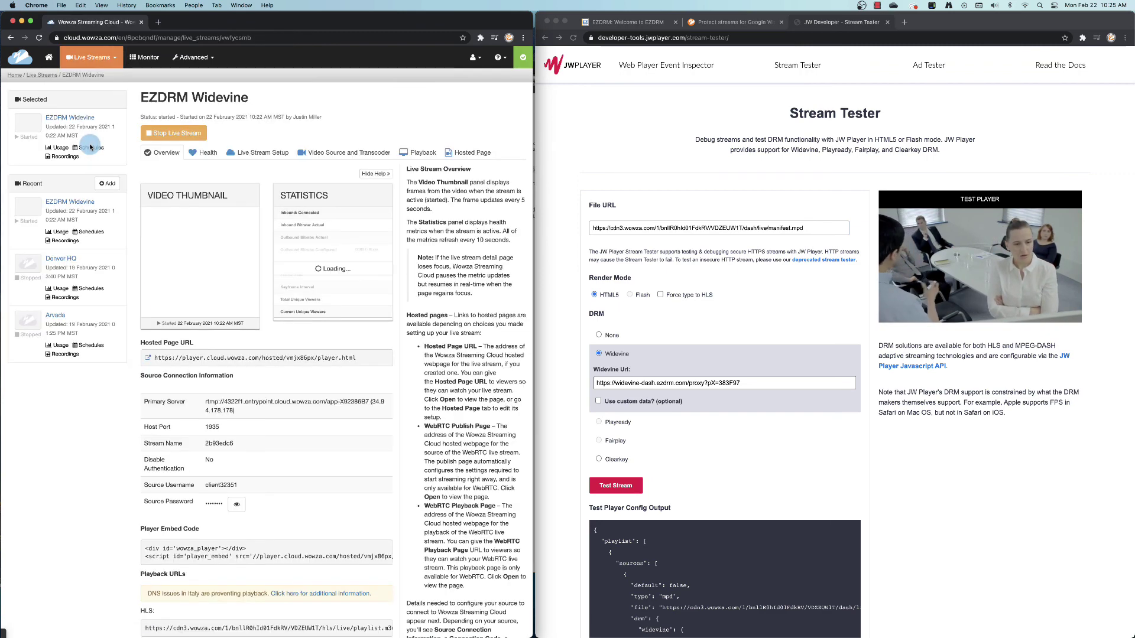